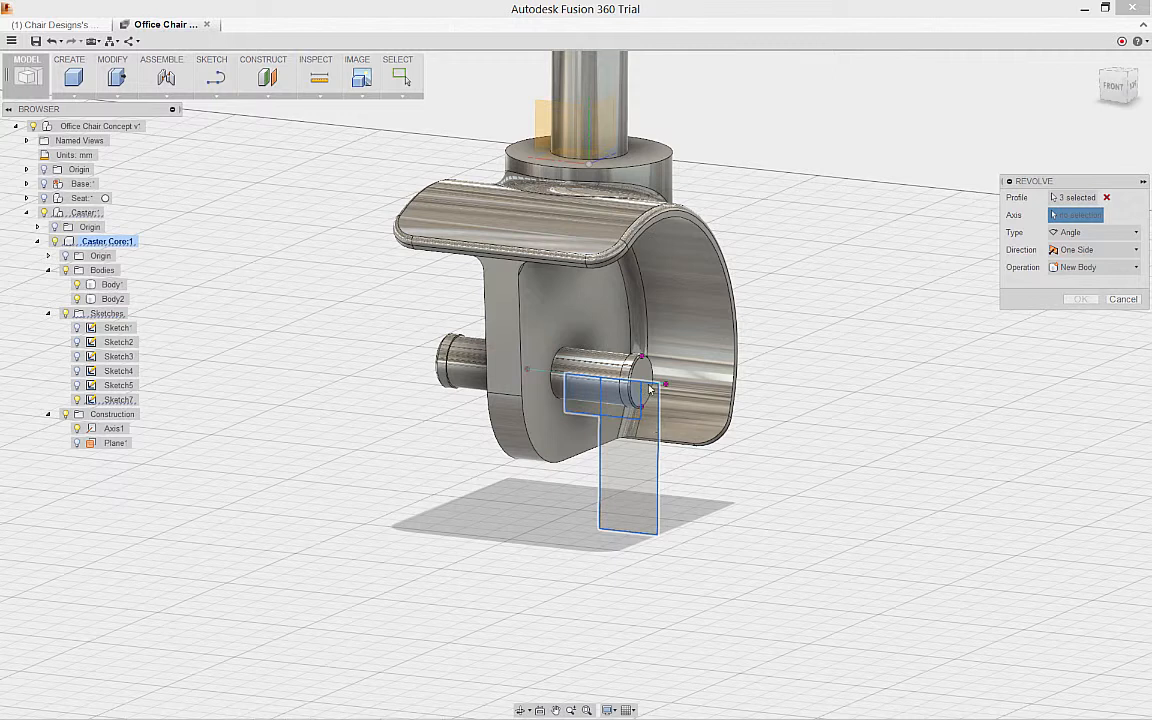
Revolve the selected wheel profiles a full 360 degrees about the axle axis as a new body.
{"action": "left_click", "coordinate": [648, 390]}
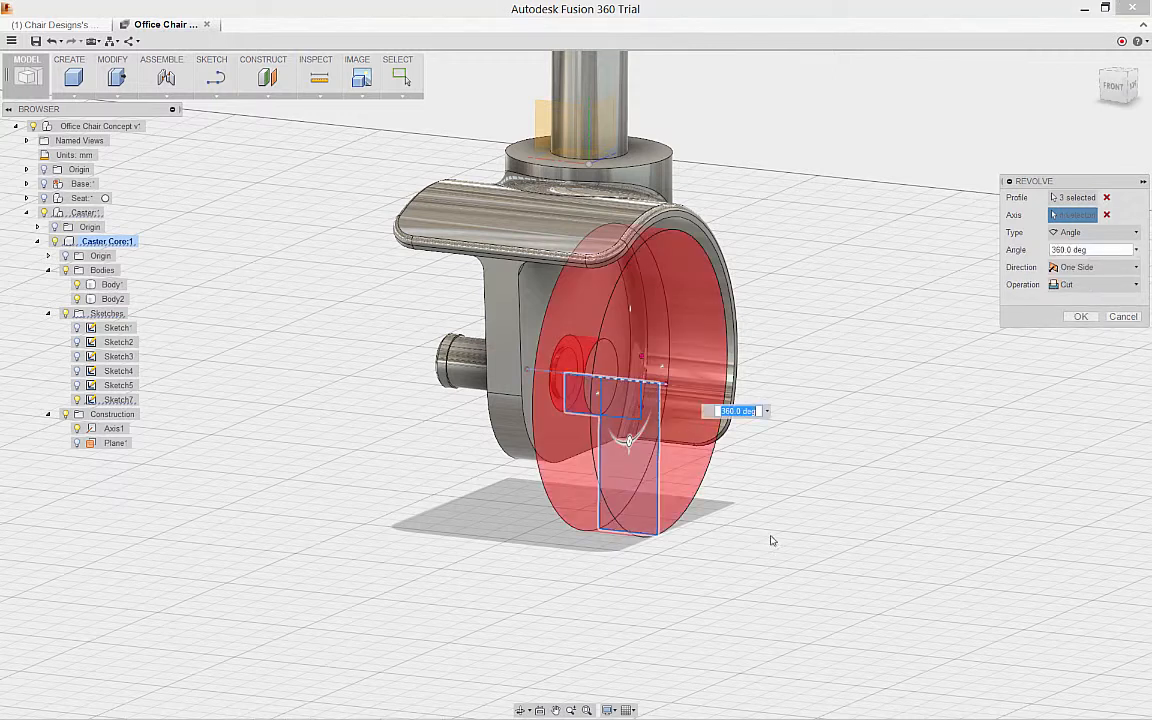
{"action": "left_click", "coordinate": [1066, 286]}
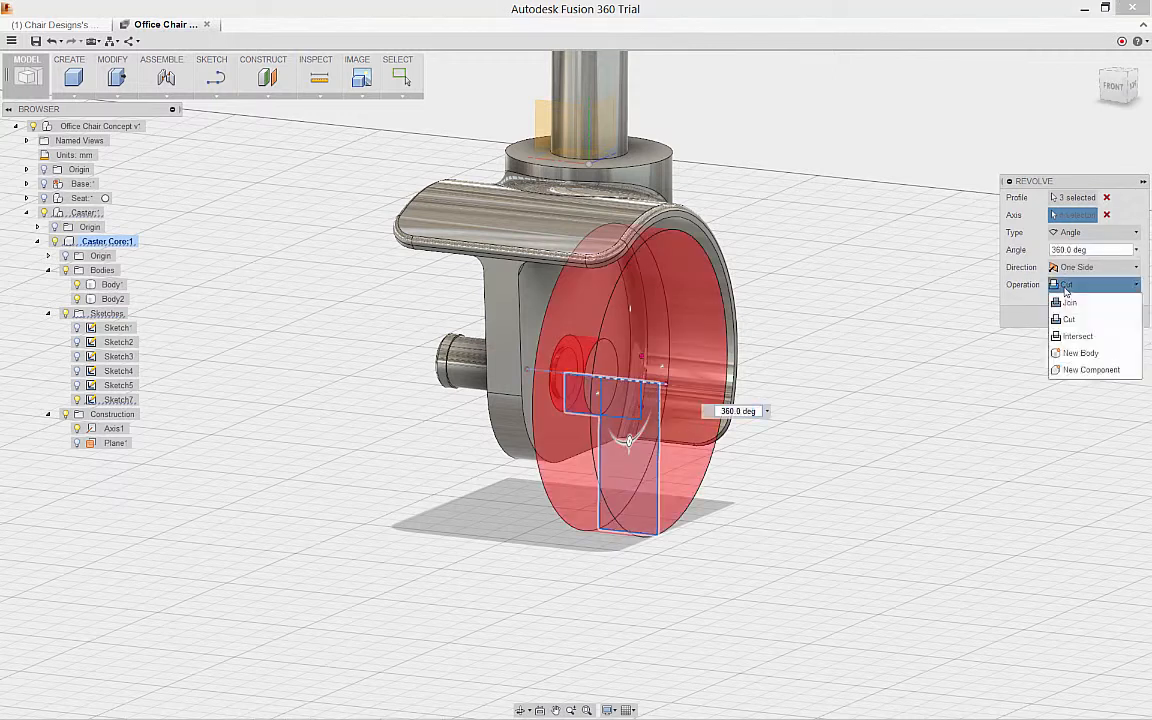
{"action": "left_click", "coordinate": [1074, 353]}
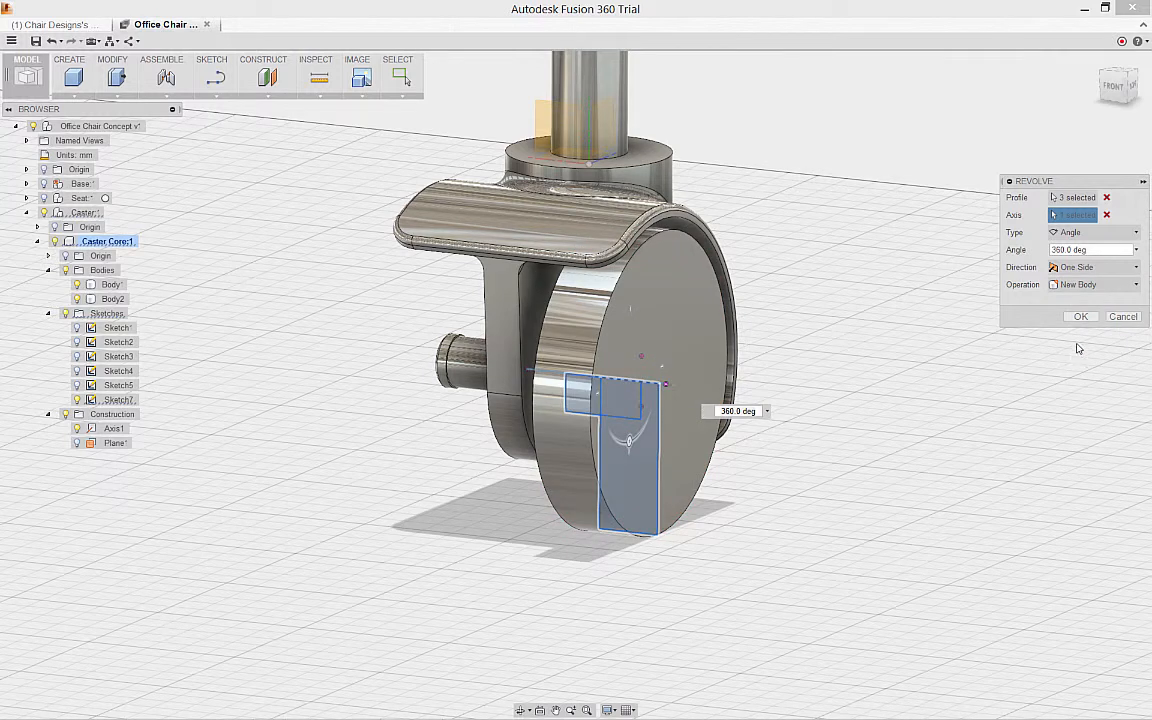
{"action": "left_click", "coordinate": [1081, 318]}
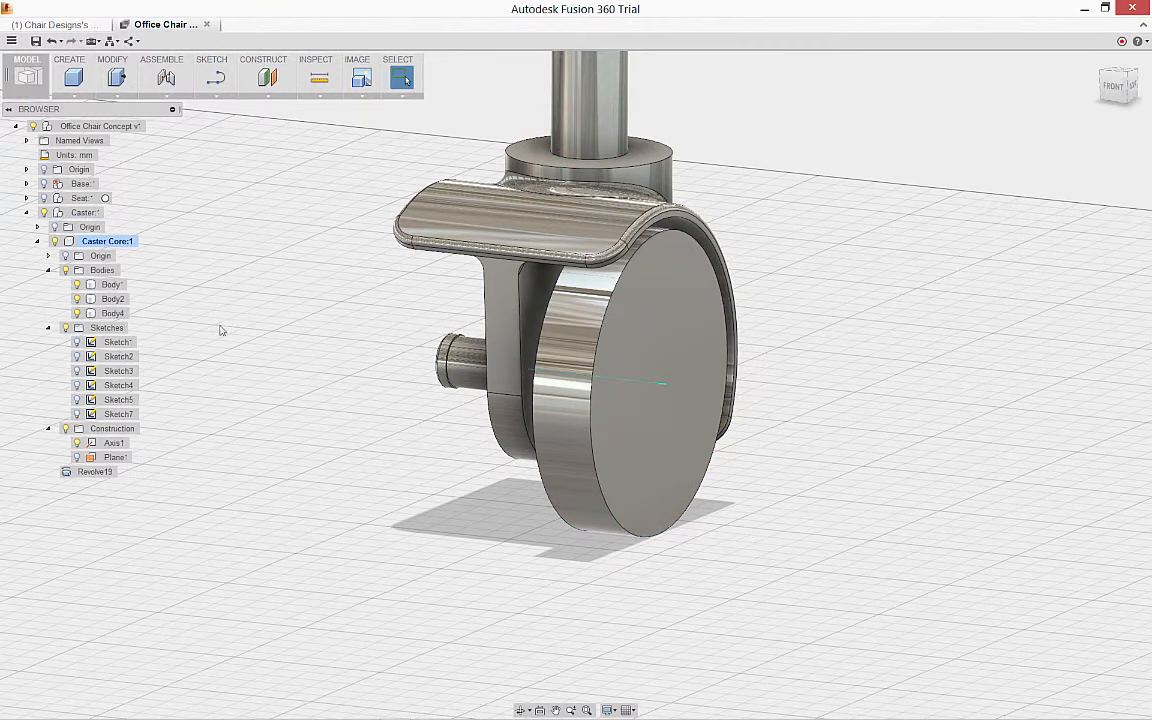
Rename the revolved body as Wheel and hide the other two bodies of the Caster Core component.
{"action": "double_click", "coordinate": [112, 314]}
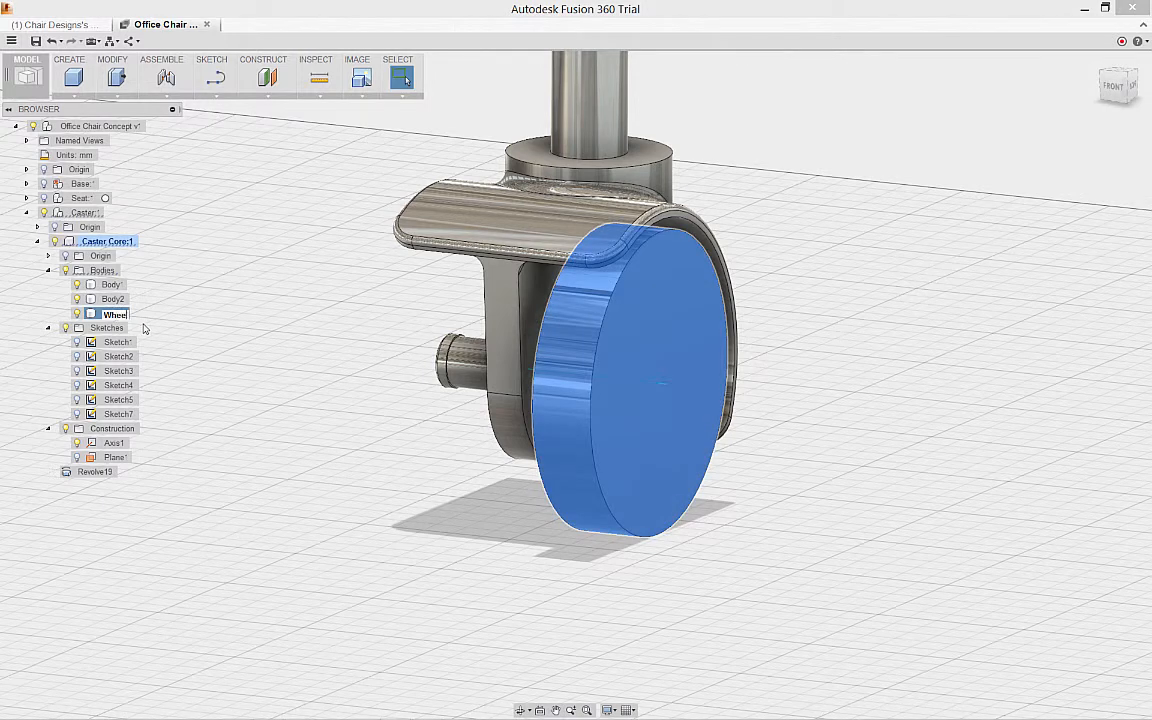
{"action": "key", "text": "Return"}
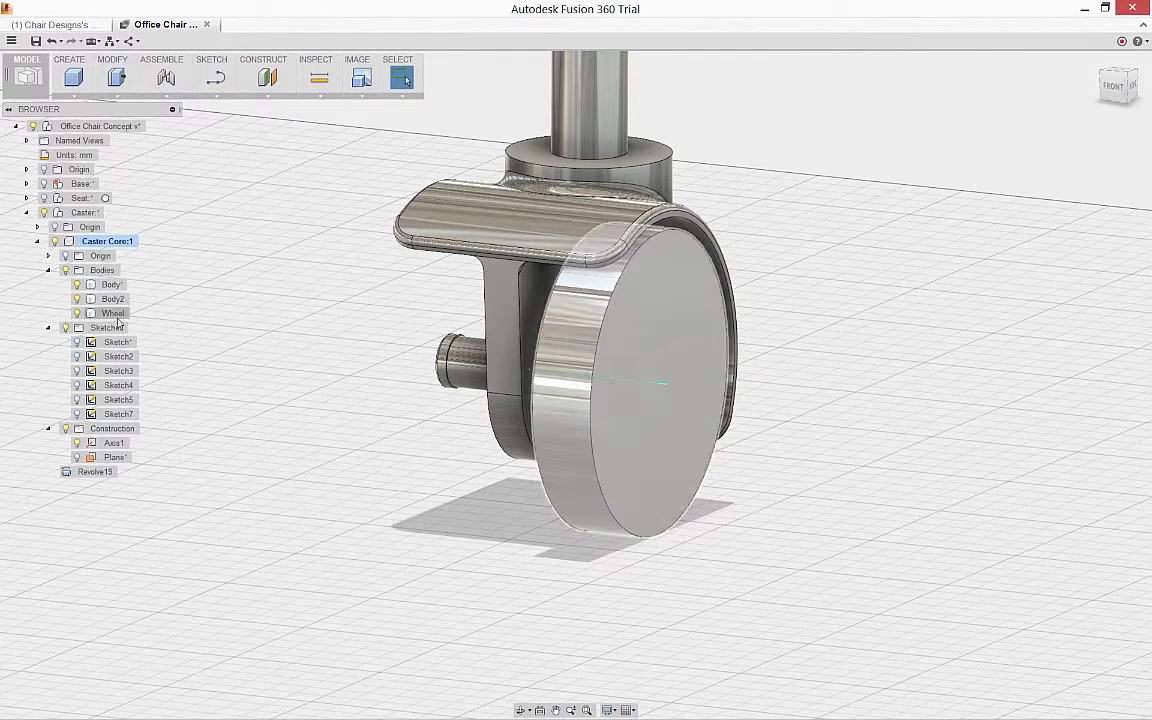
{"action": "left_click", "coordinate": [112, 313]}
{"action": "left_click", "coordinate": [78, 301]}
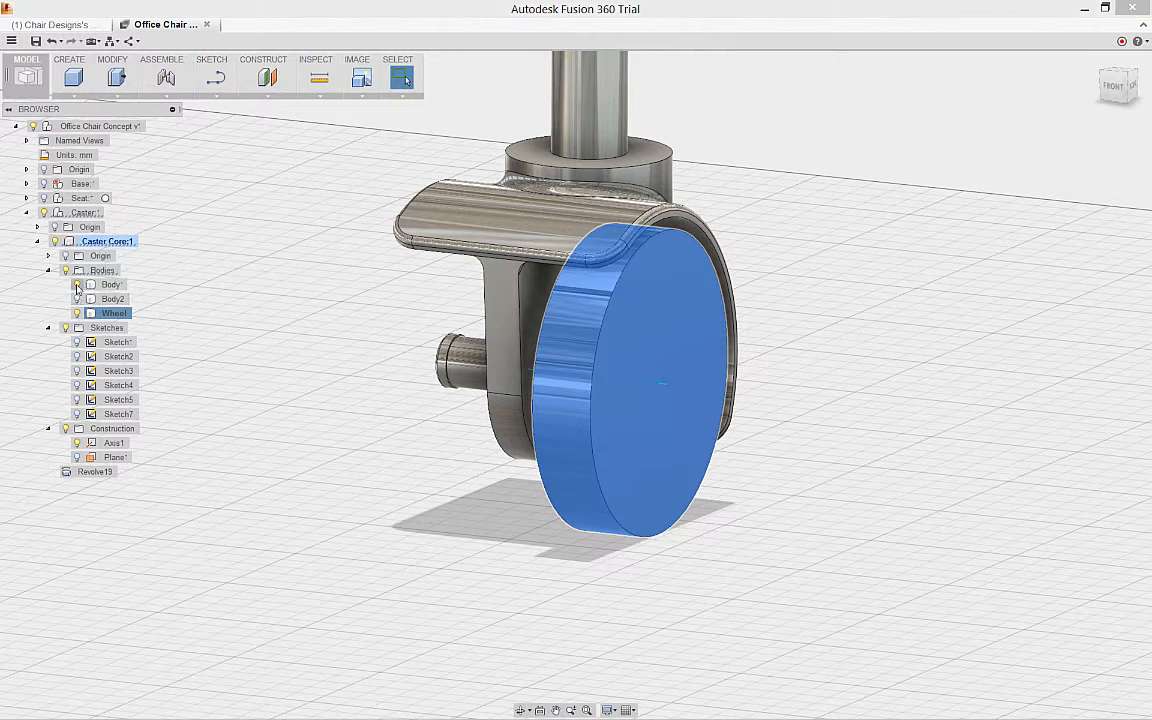
{"action": "left_click", "coordinate": [77, 286]}
{"action": "left_click", "coordinate": [196, 333]}
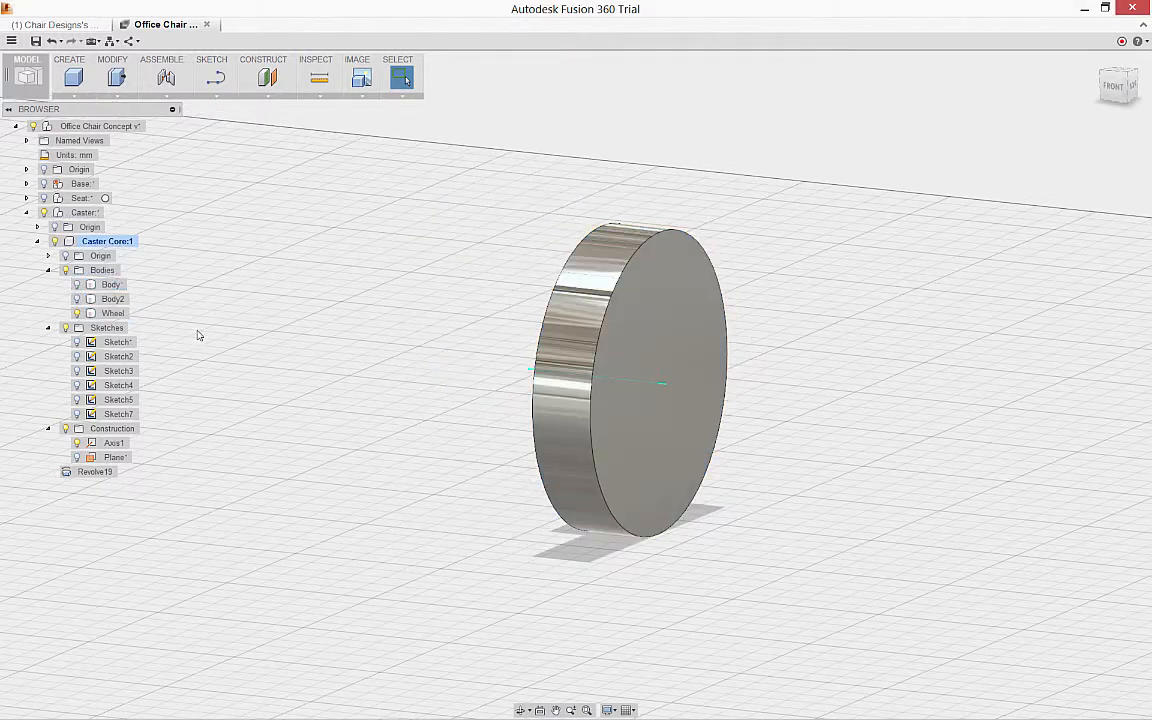
Fillet the circular edge of the wheel's flat outer face with a 4 mm radius.
{"action": "middle_click_drag", "start_coordinate": [286, 373], "coordinate": [290, 375], "text": "shift"}
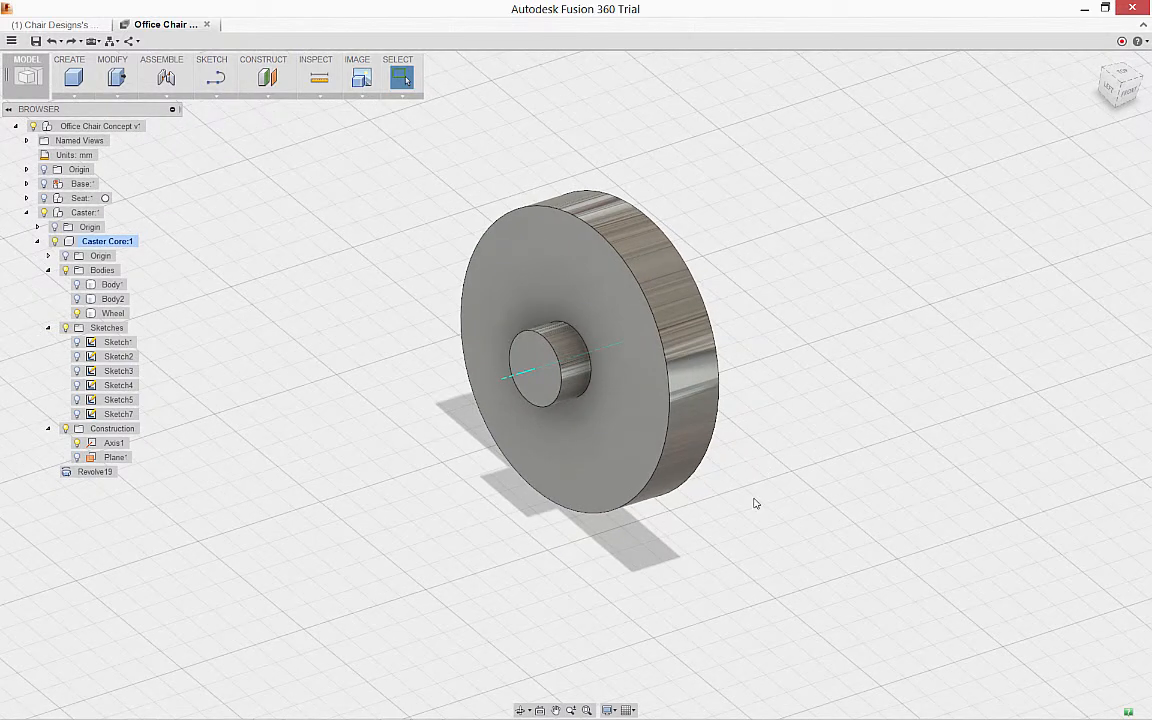
{"action": "middle_click_drag", "start_coordinate": [754, 500], "coordinate": [787, 427], "text": "shift"}
{"action": "right_click", "coordinate": [788, 423]}
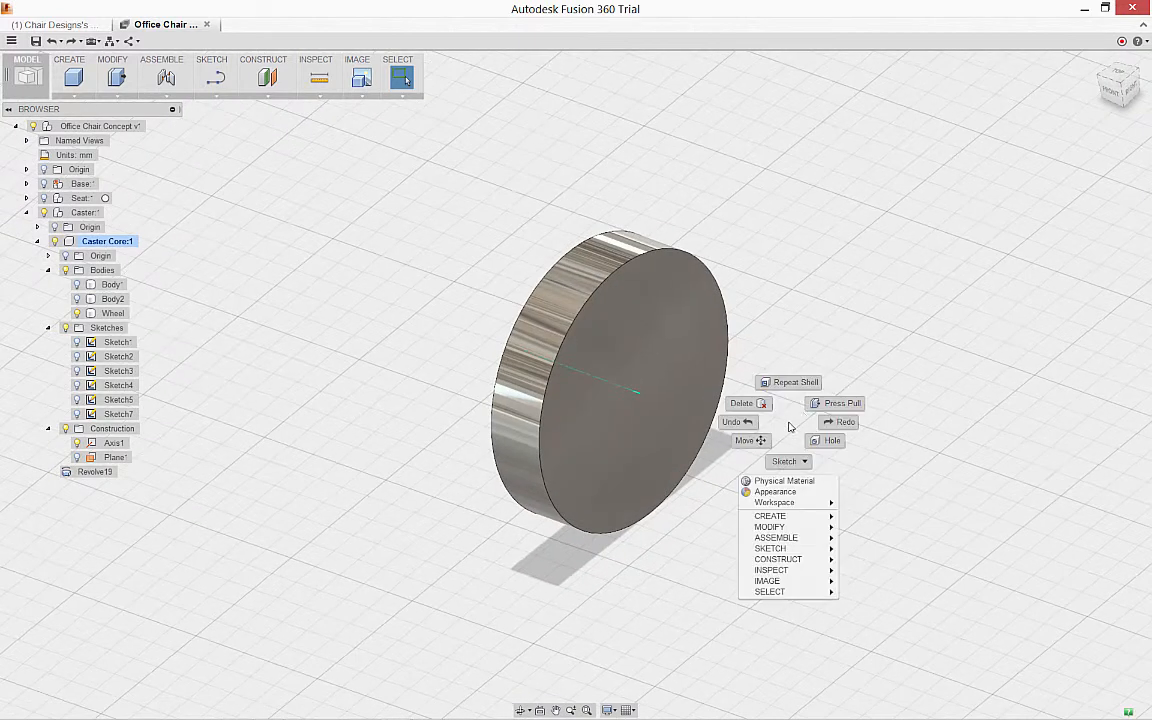
{"action": "left_click", "coordinate": [810, 407]}
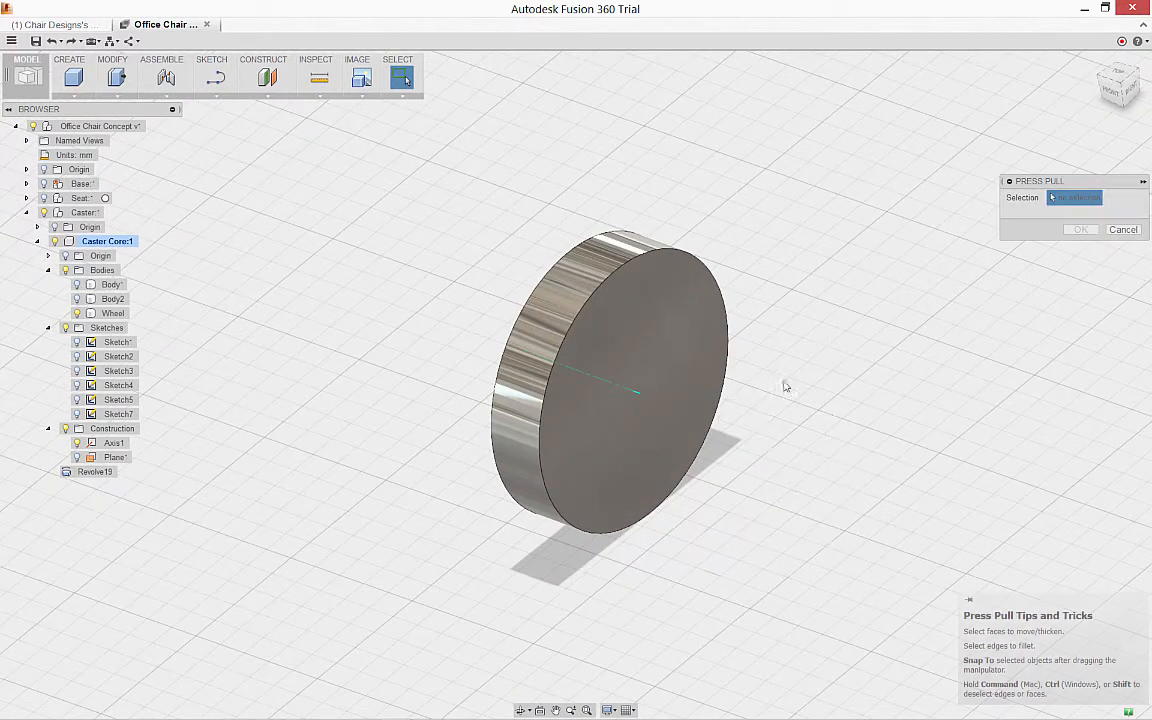
{"action": "left_click", "coordinate": [730, 339]}
{"action": "left_click_drag", "start_coordinate": [736, 335], "coordinate": [724, 337]}
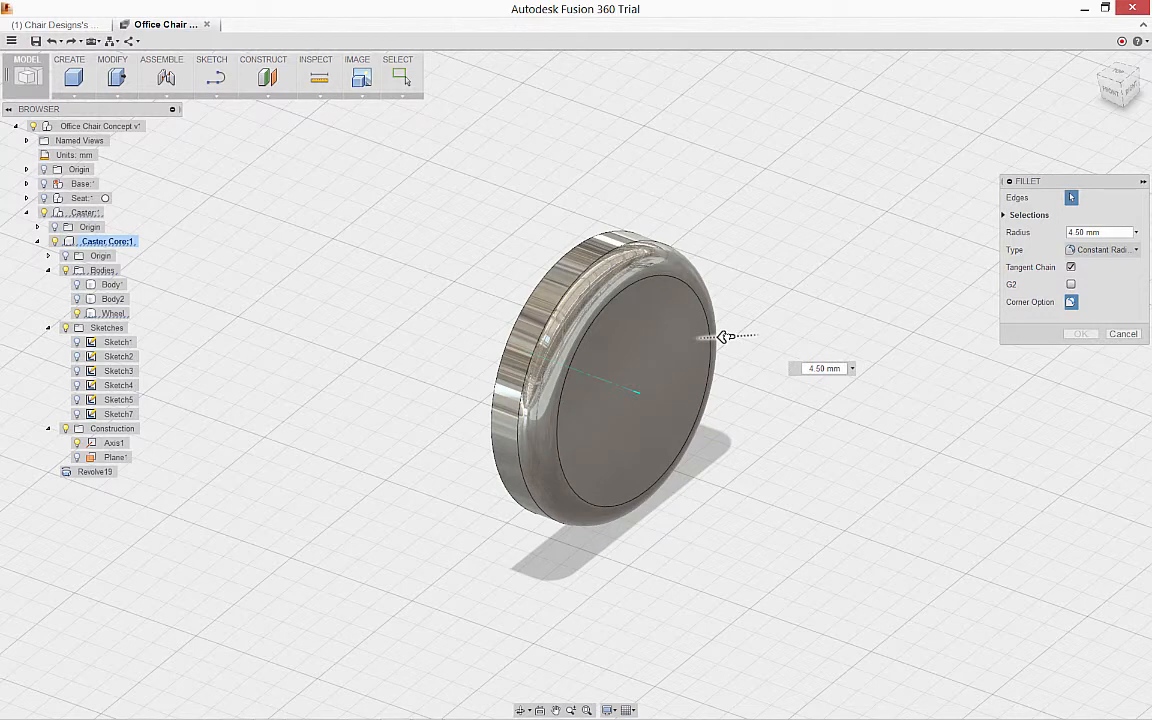
{"action": "right_click", "coordinate": [737, 373]}
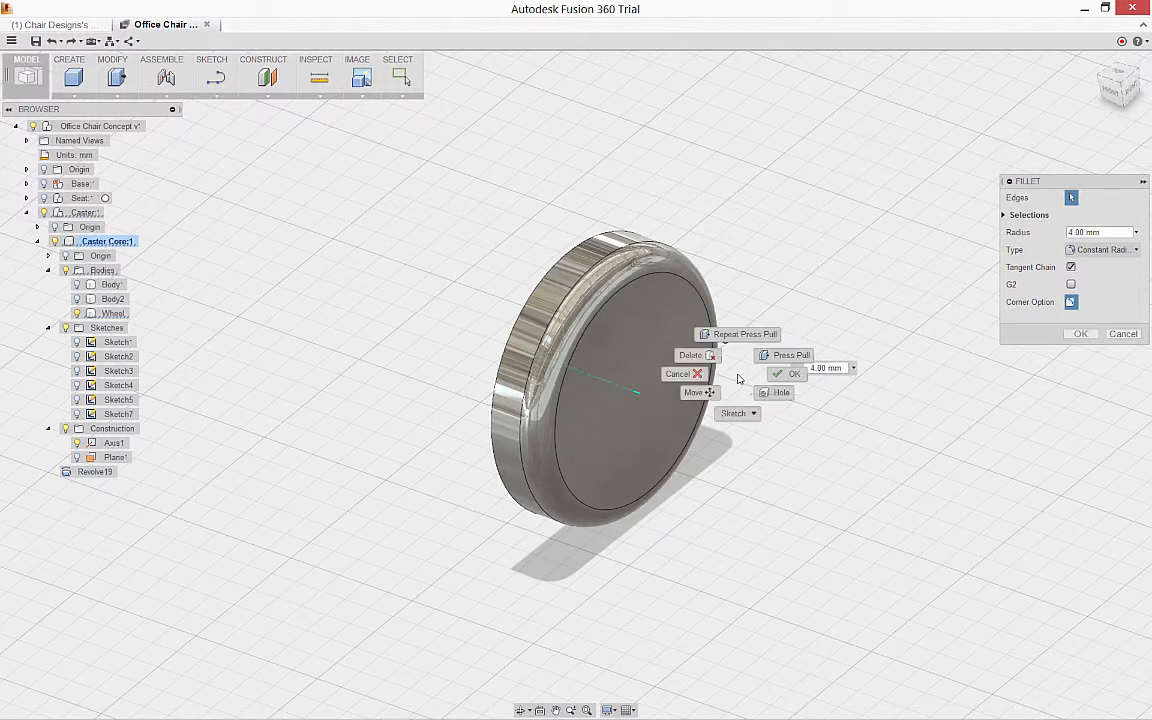
{"action": "left_click", "coordinate": [760, 383]}
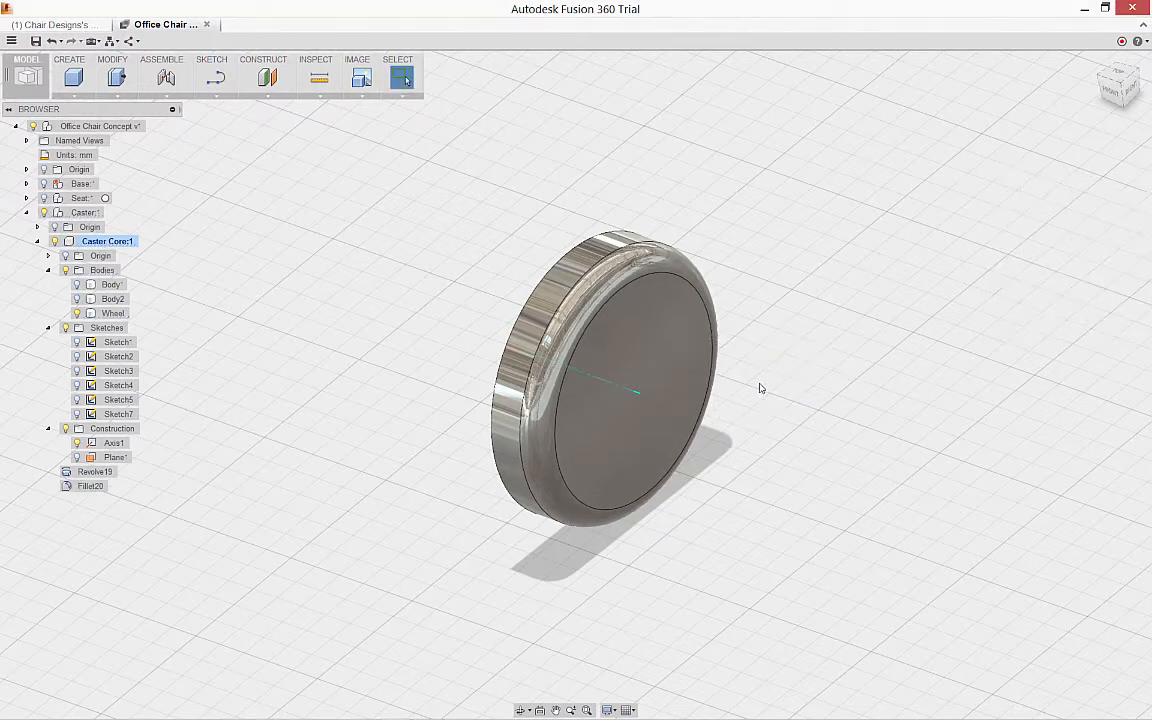
Cut a simple 8 mm diameter hole with a 180 degree tip angle into the hub's end face, stopping short of the wheel's outer face.
{"action": "mouse_move", "coordinate": [759, 383]}
{"action": "middle_mouse_down", "text": "shift"}
{"action": "mouse_move", "coordinate": [784, 391]}
{"action": "mouse_move", "coordinate": [784, 357]}
{"action": "middle_mouse_up", "text": "shift"}
{"action": "right_click", "coordinate": [784, 357]}
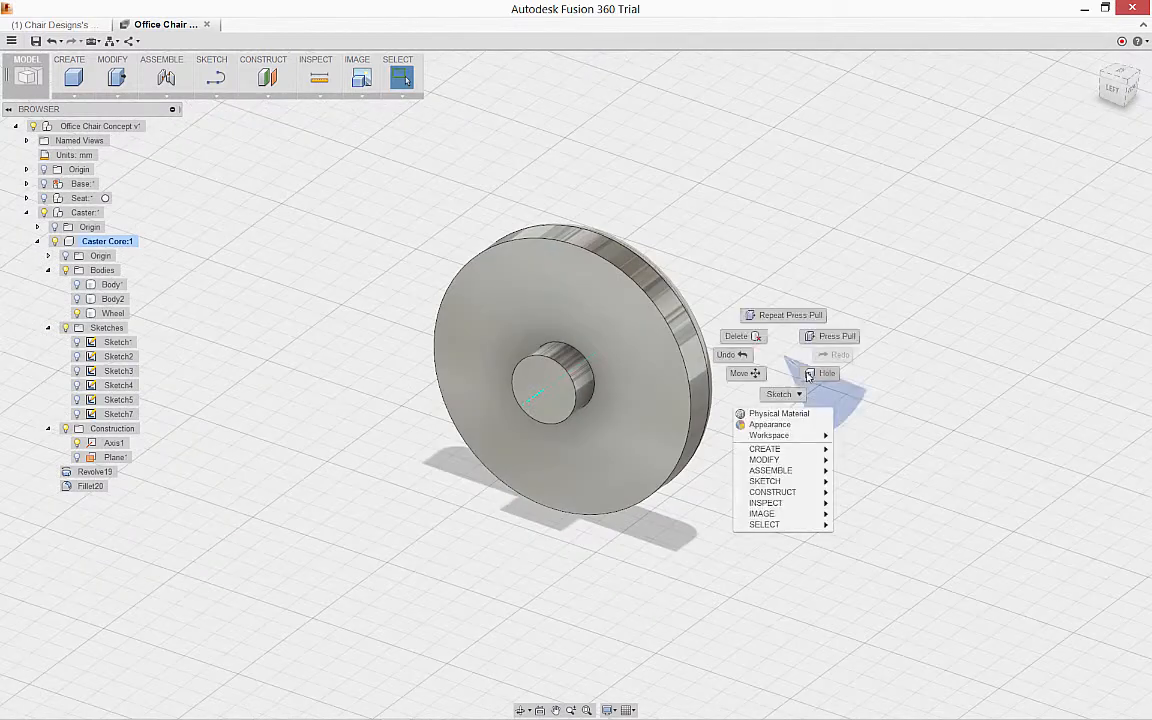
{"action": "left_click", "coordinate": [809, 374]}
{"action": "left_click", "coordinate": [560, 404]}
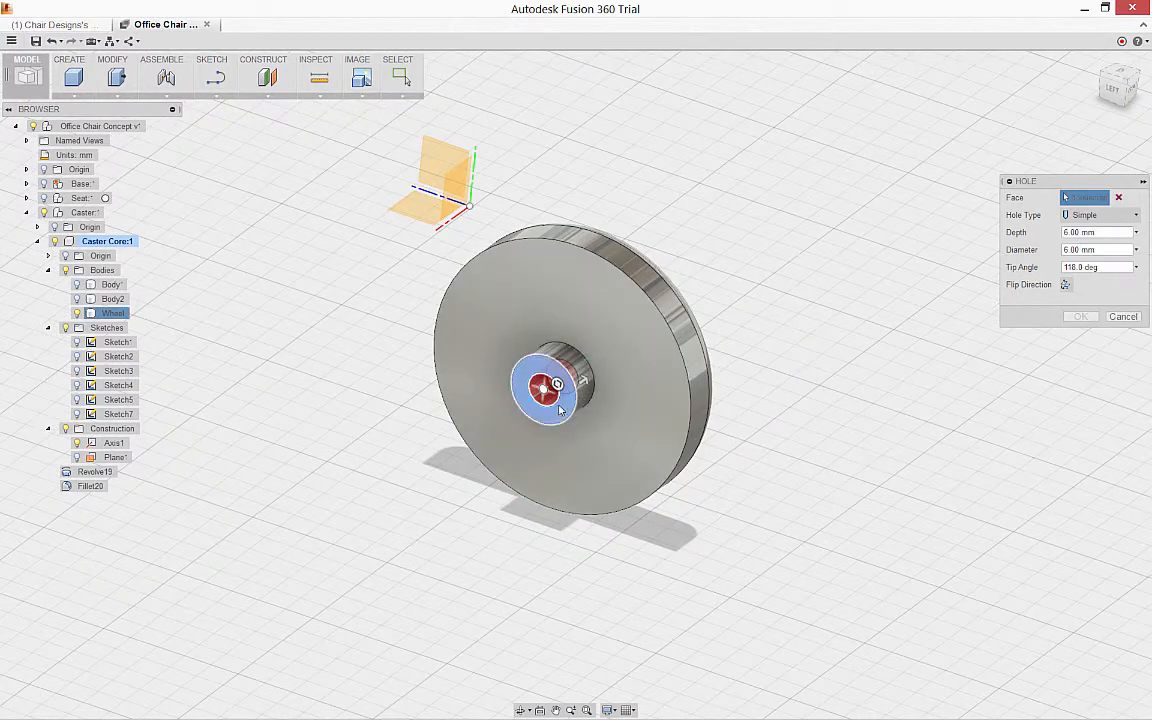
{"action": "left_click_drag", "start_coordinate": [543, 388], "coordinate": [652, 411]}
{"action": "left_click_drag", "start_coordinate": [586, 441], "coordinate": [557, 385]}
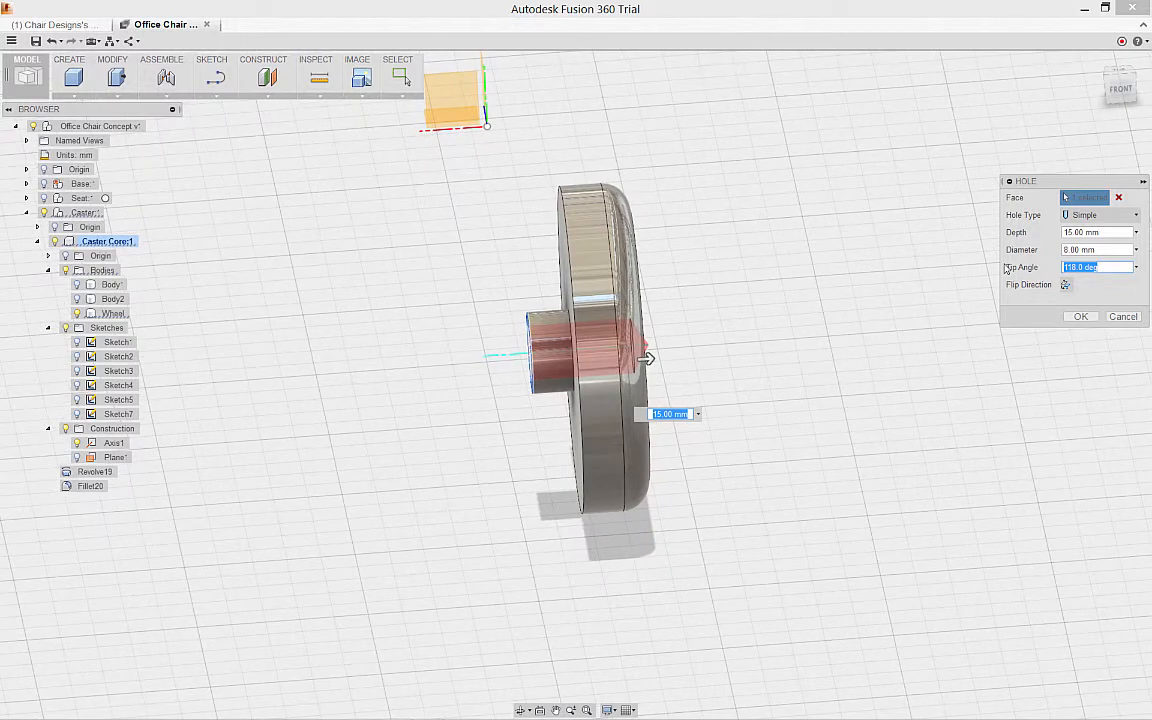
{"action": "type", "text": "180"}
{"action": "left_click_drag", "start_coordinate": [649, 360], "coordinate": [634, 360]}
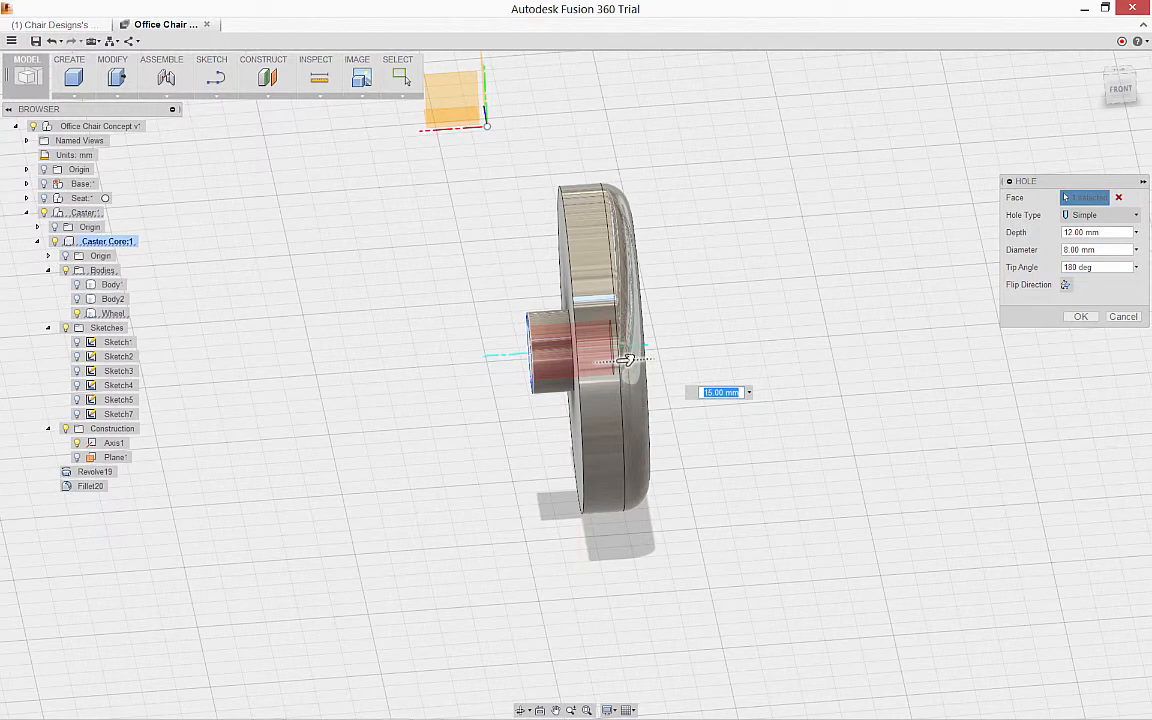
{"action": "left_click", "coordinate": [1081, 316]}
Shell the wheel from its hub-side face with an inside thickness of 2 mm.
{"action": "middle_click_drag", "start_coordinate": [751, 380], "coordinate": [762, 265], "text": "shift"}
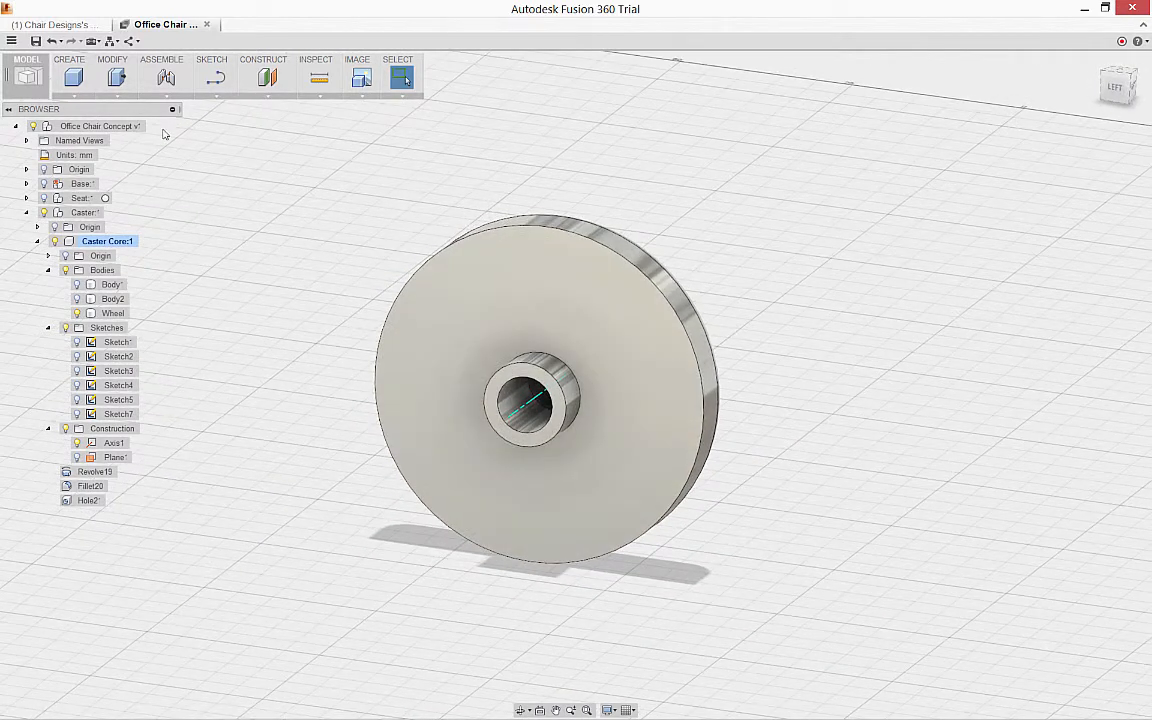
{"action": "left_click", "coordinate": [116, 78]}
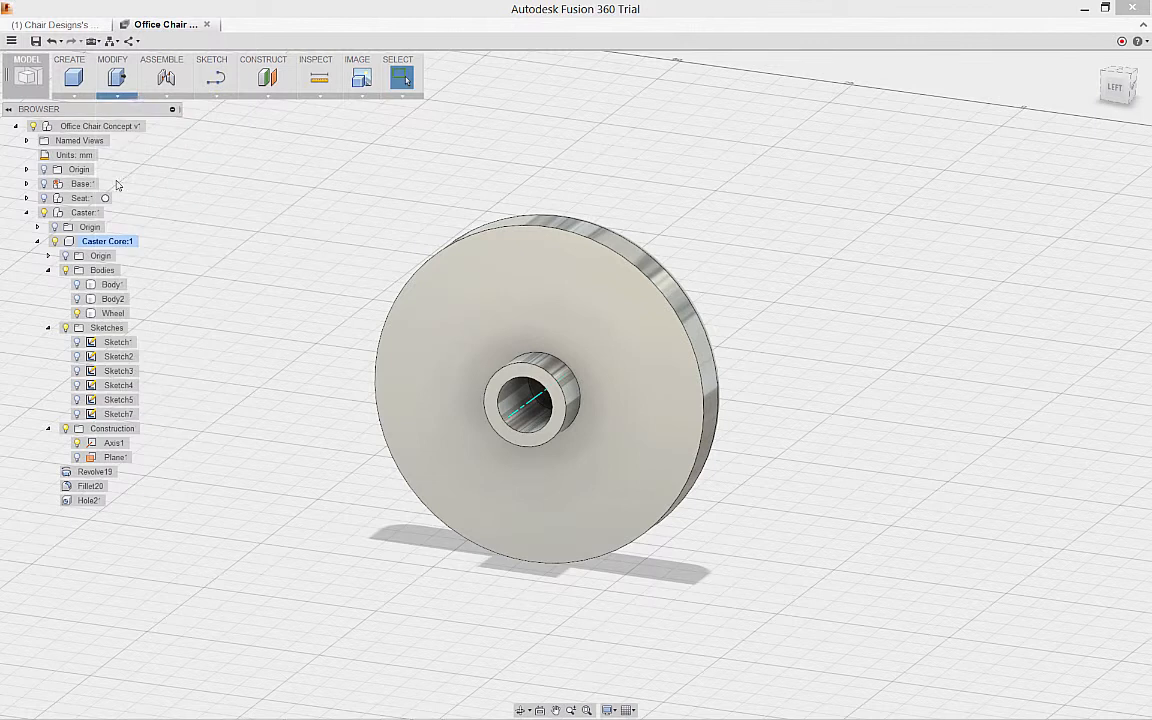
{"action": "left_click", "coordinate": [486, 298]}
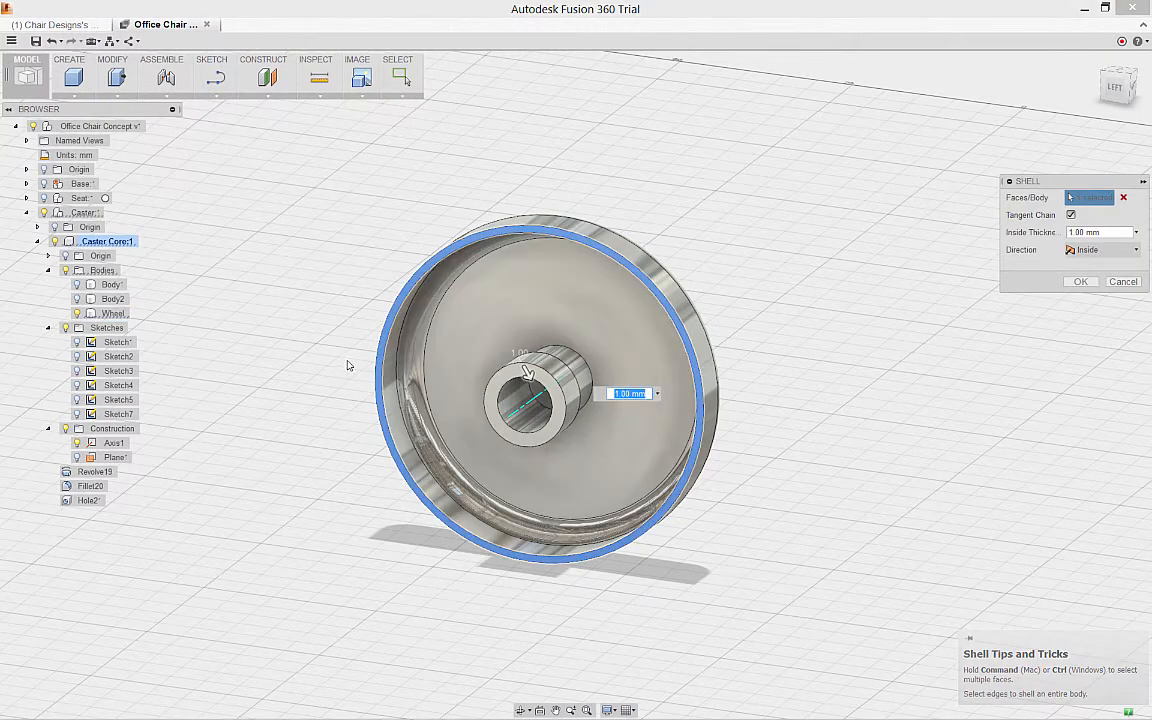
{"action": "type", "text": "2"}
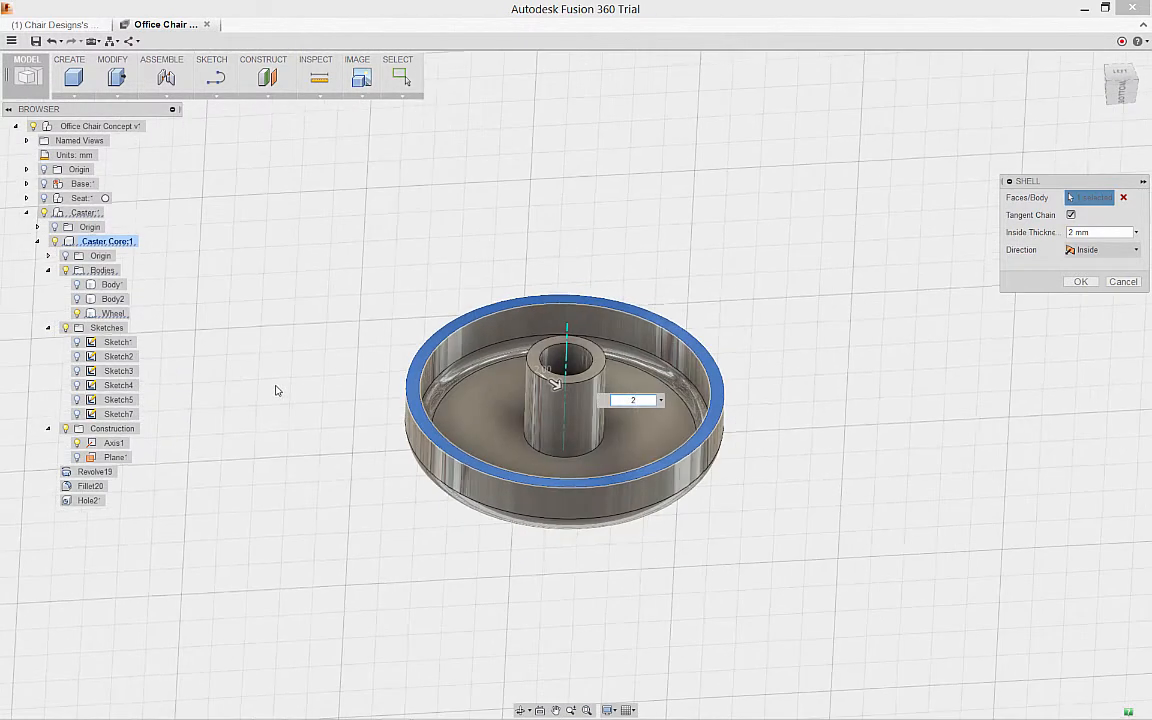
{"action": "right_click", "coordinate": [278, 389]}
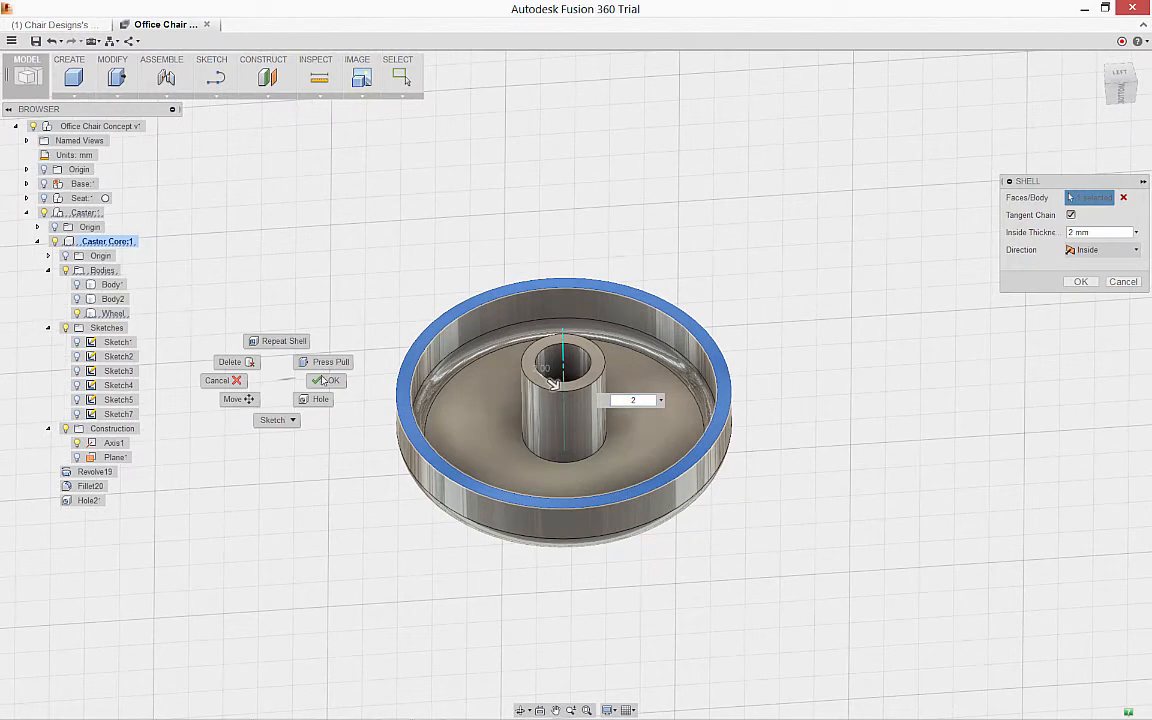
{"action": "left_click", "coordinate": [325, 380]}
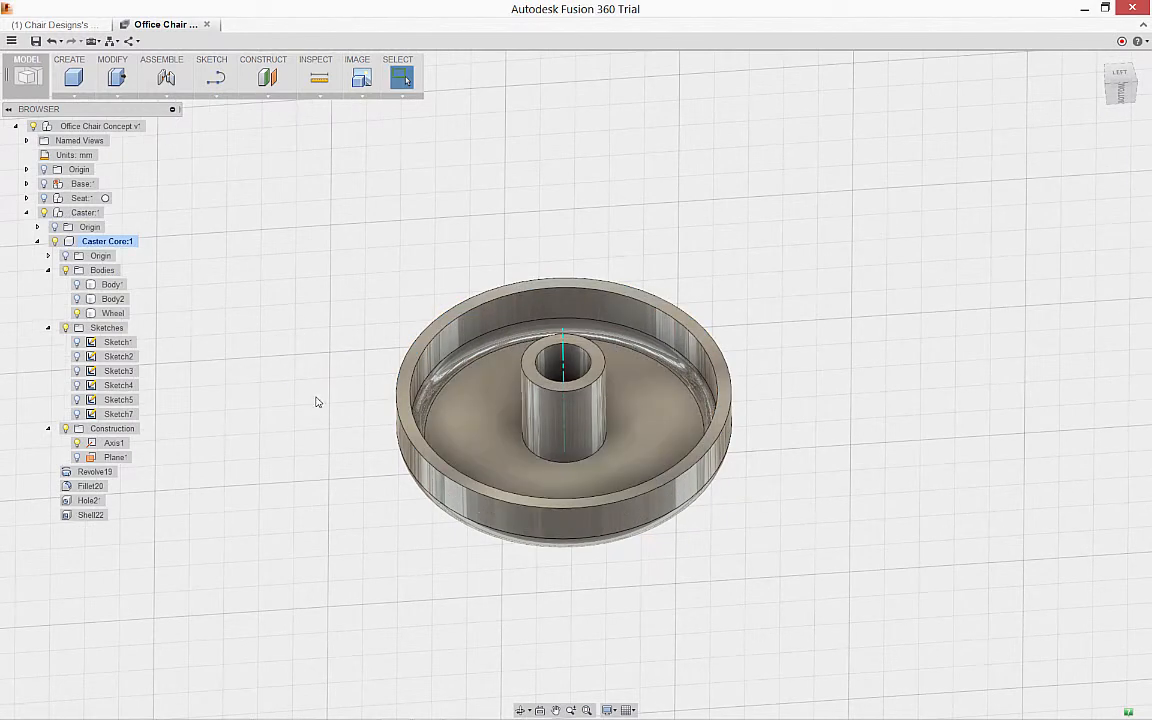
Create a sketch on the existing construction plane and slice the model at that sketch.
{"action": "left_click", "coordinate": [124, 459]}
{"action": "right_click", "coordinate": [122, 460]}
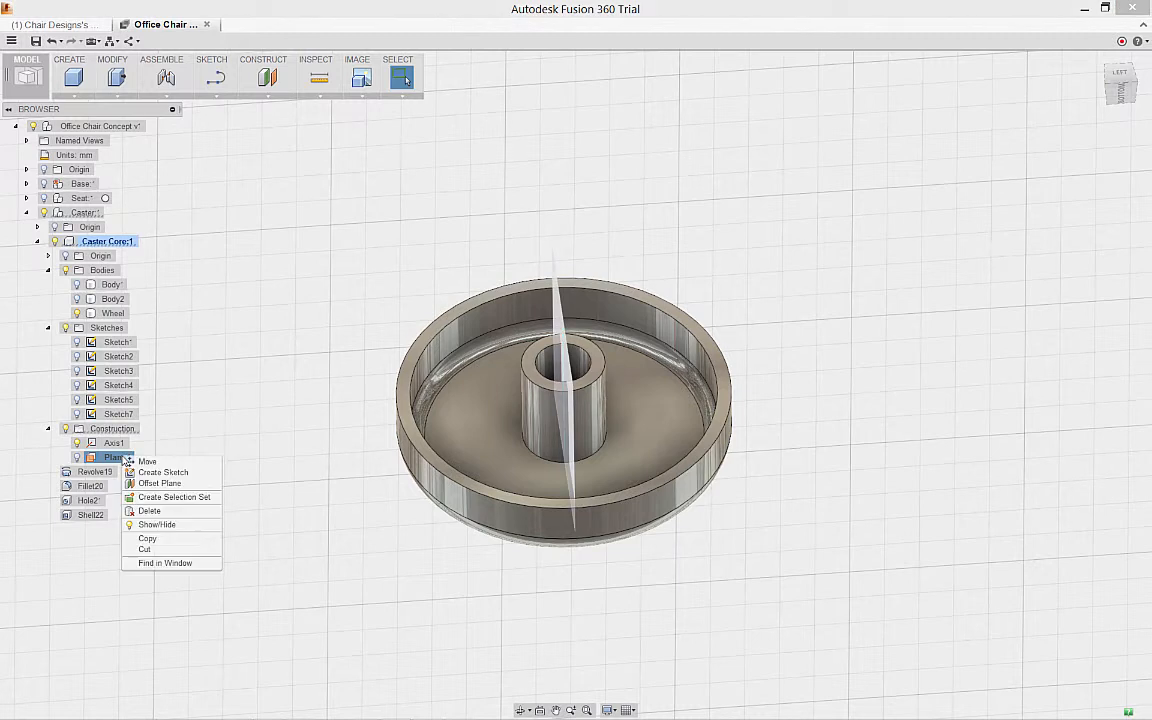
{"action": "left_click", "coordinate": [150, 471]}
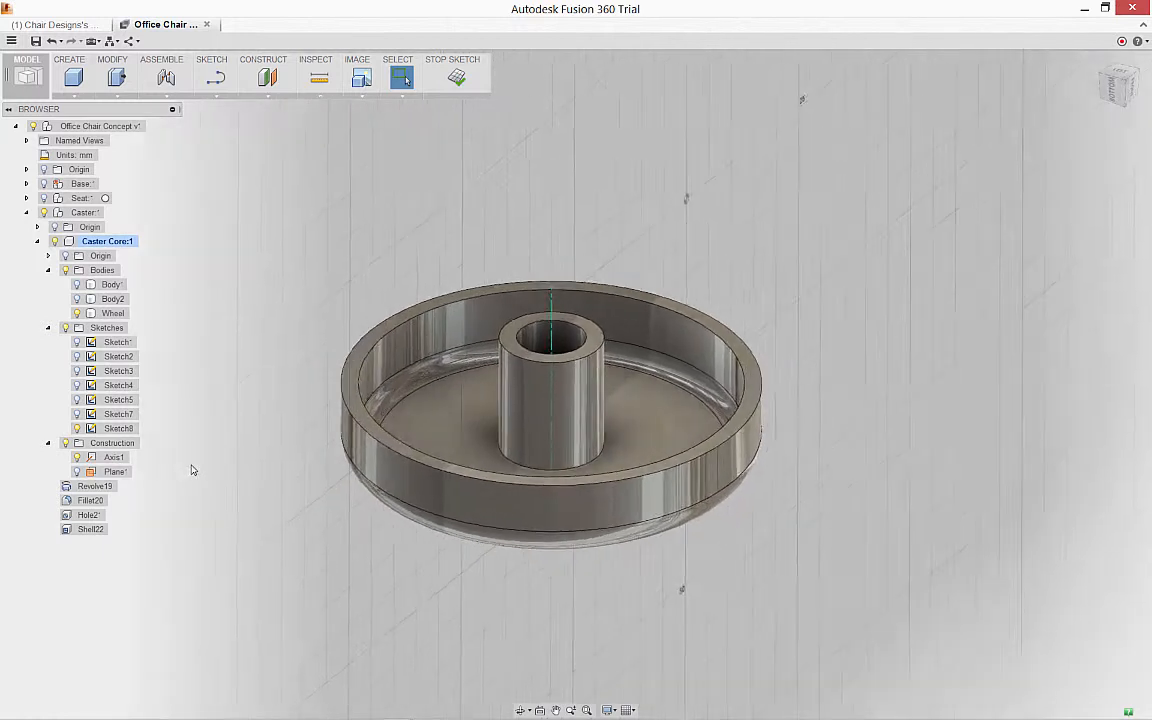
{"action": "right_click", "coordinate": [125, 428]}
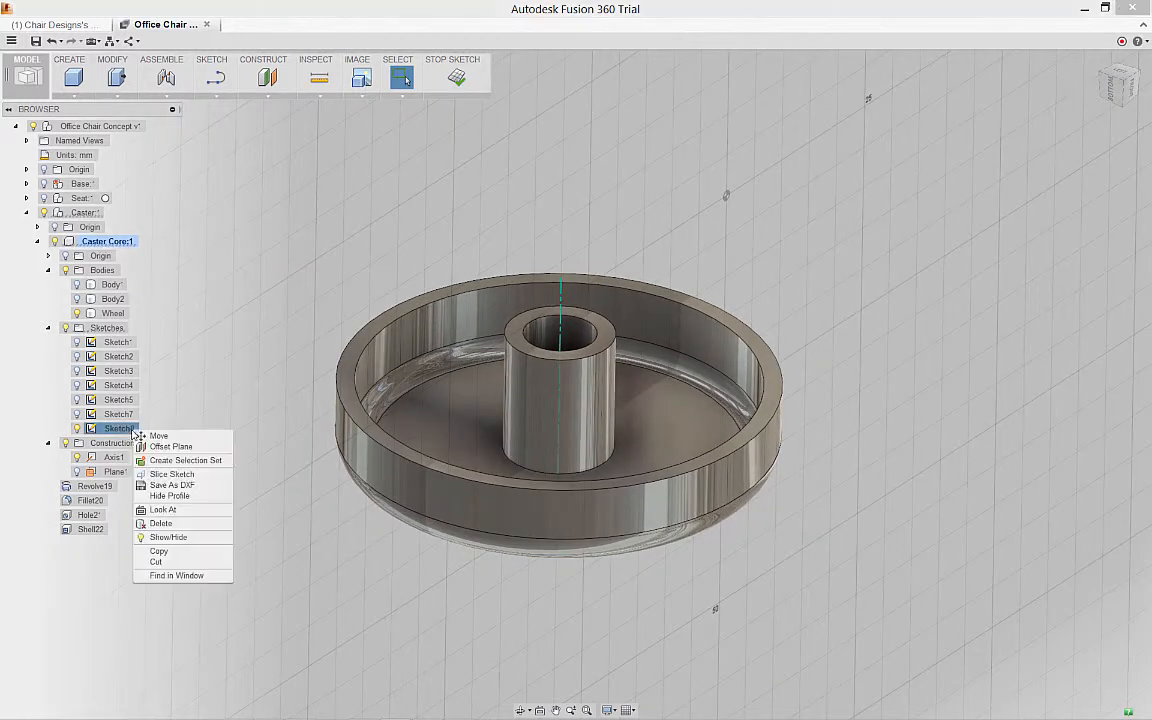
{"action": "left_click", "coordinate": [174, 474]}
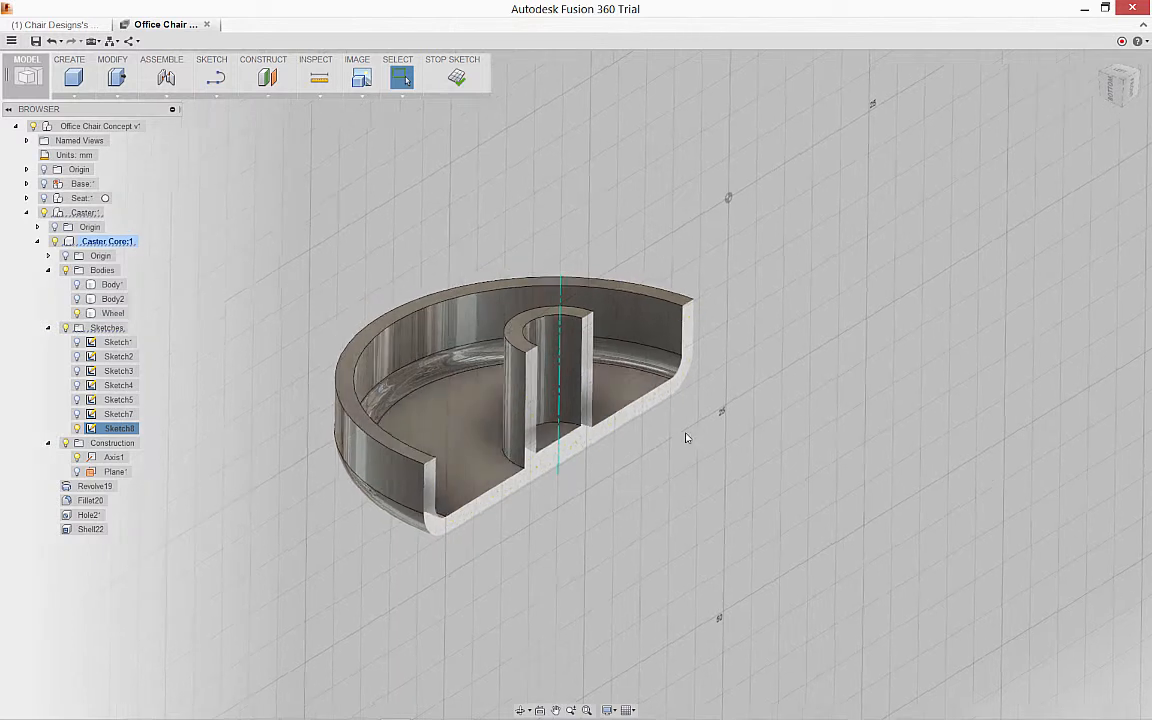
Sketch a straight horizontal line across the wheel's hollow between the hub and the rim, below the rim's open edge.
{"action": "middle_click_drag", "start_coordinate": [686, 438], "coordinate": [693, 216], "text": "shift"}
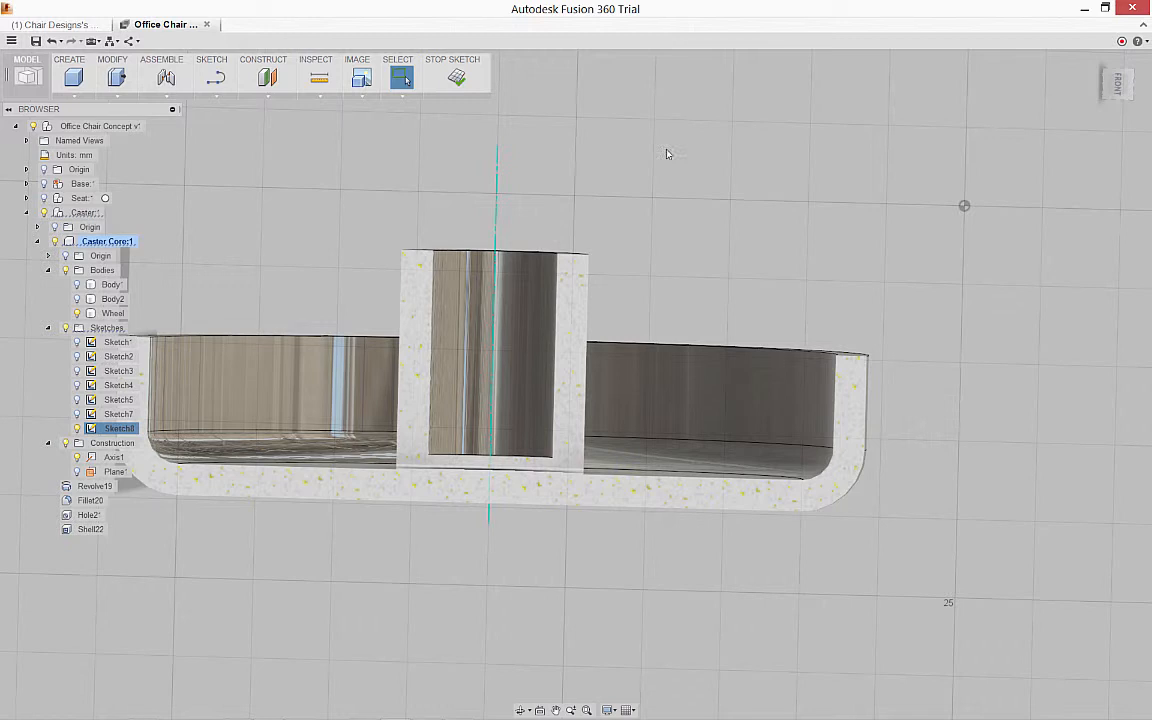
{"action": "right_click", "coordinate": [733, 233]}
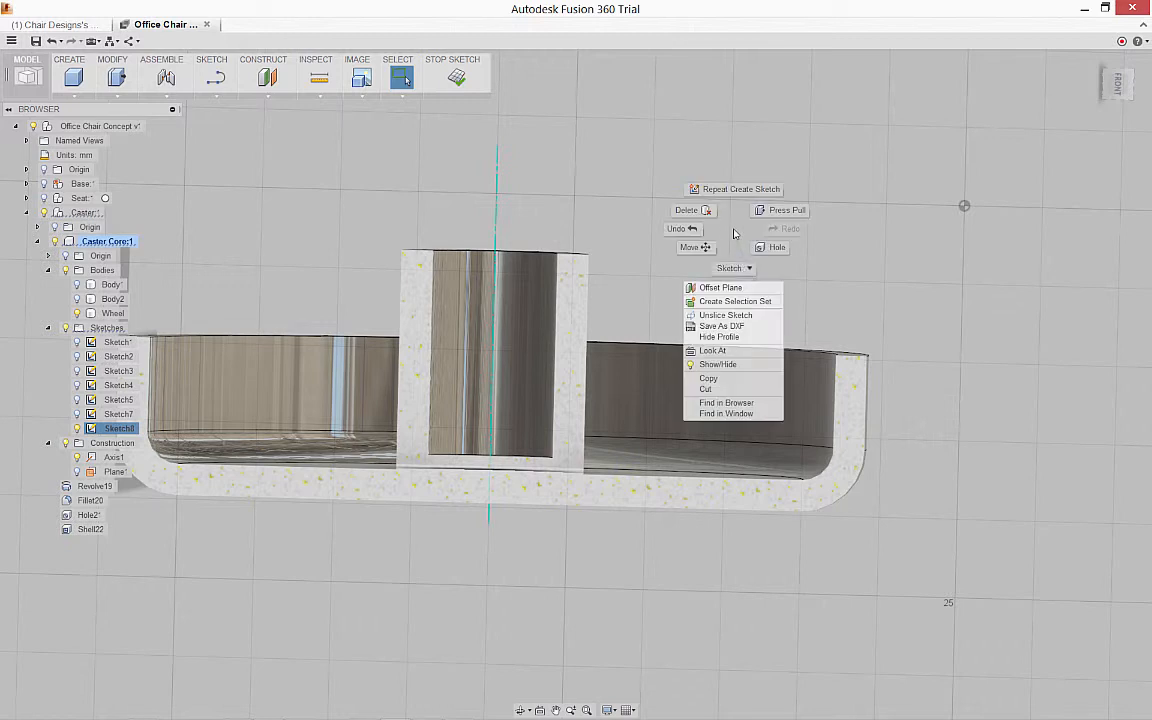
{"action": "left_click", "coordinate": [729, 265]}
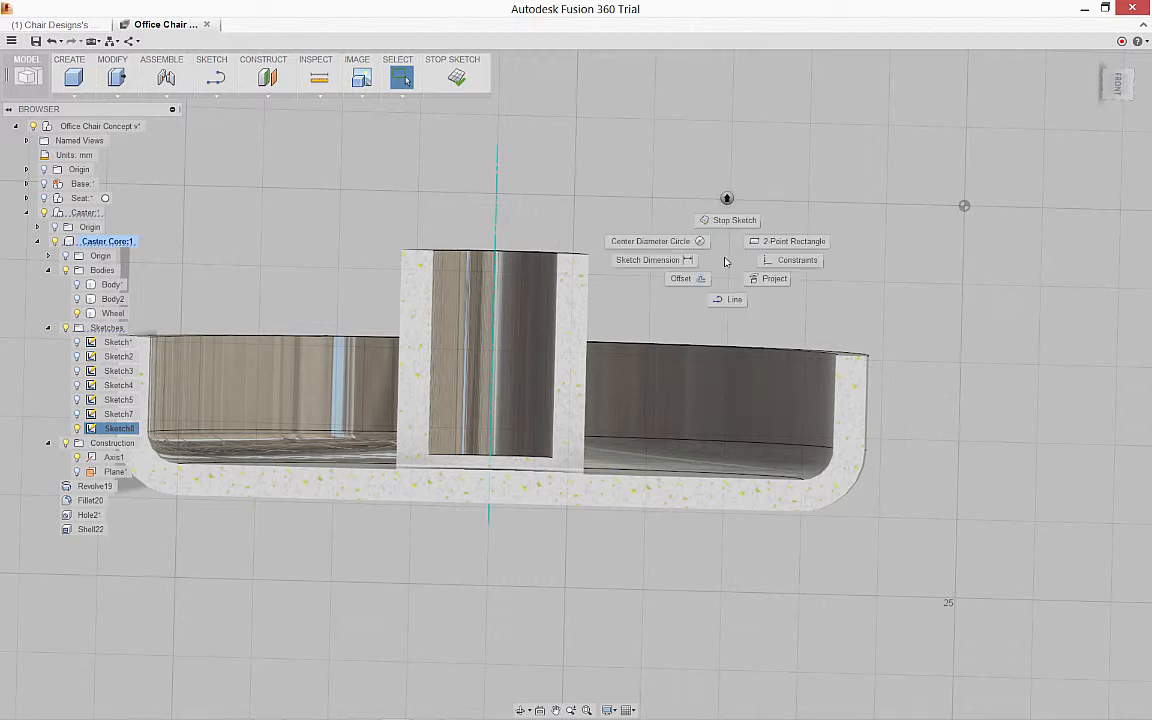
{"action": "left_click", "coordinate": [730, 299]}
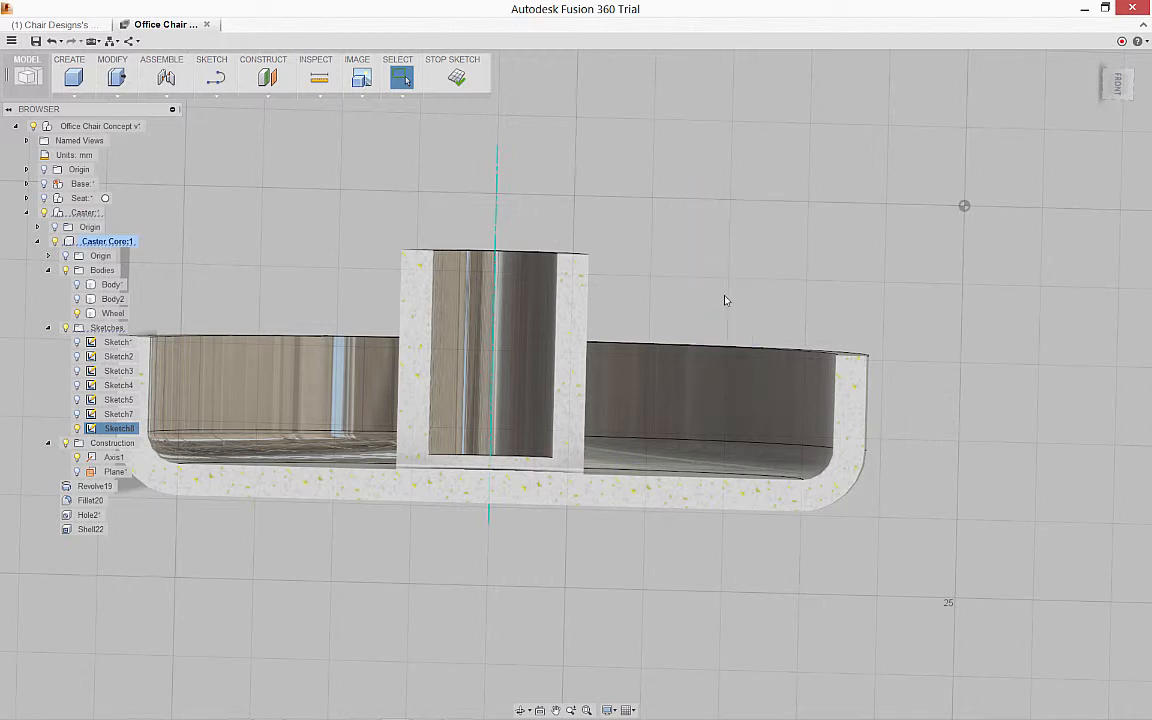
{"action": "left_click", "coordinate": [592, 381]}
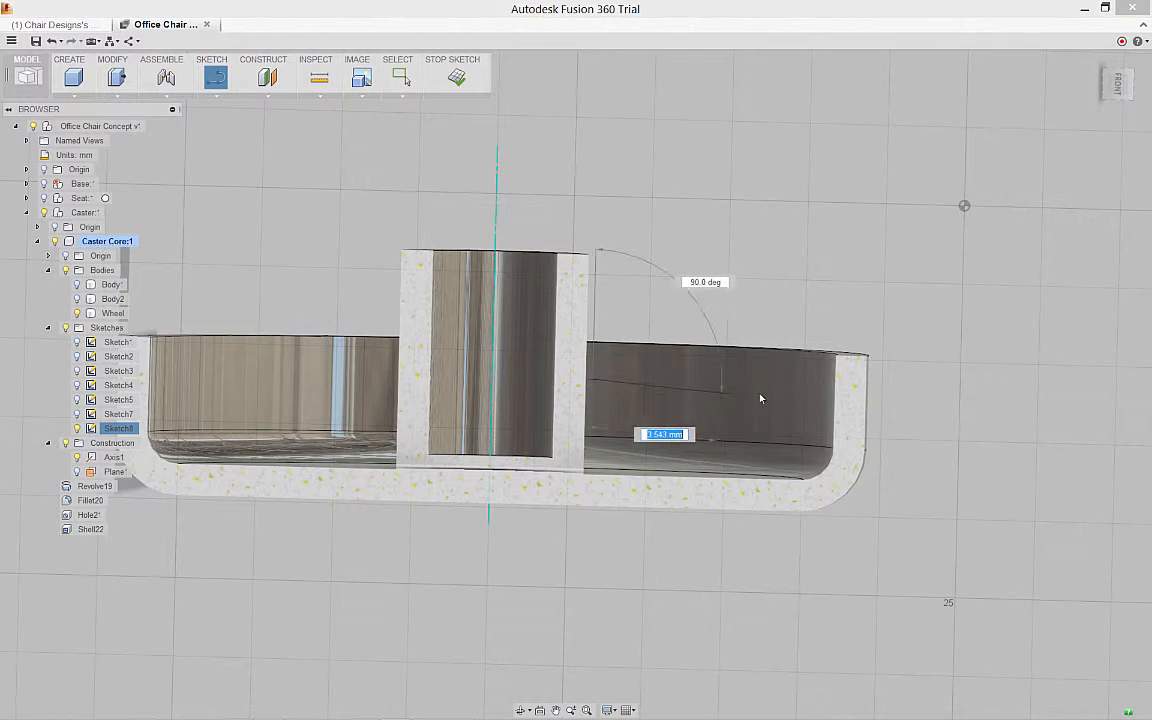
{"action": "left_click", "coordinate": [810, 384]}
{"action": "key", "text": "Escape"}
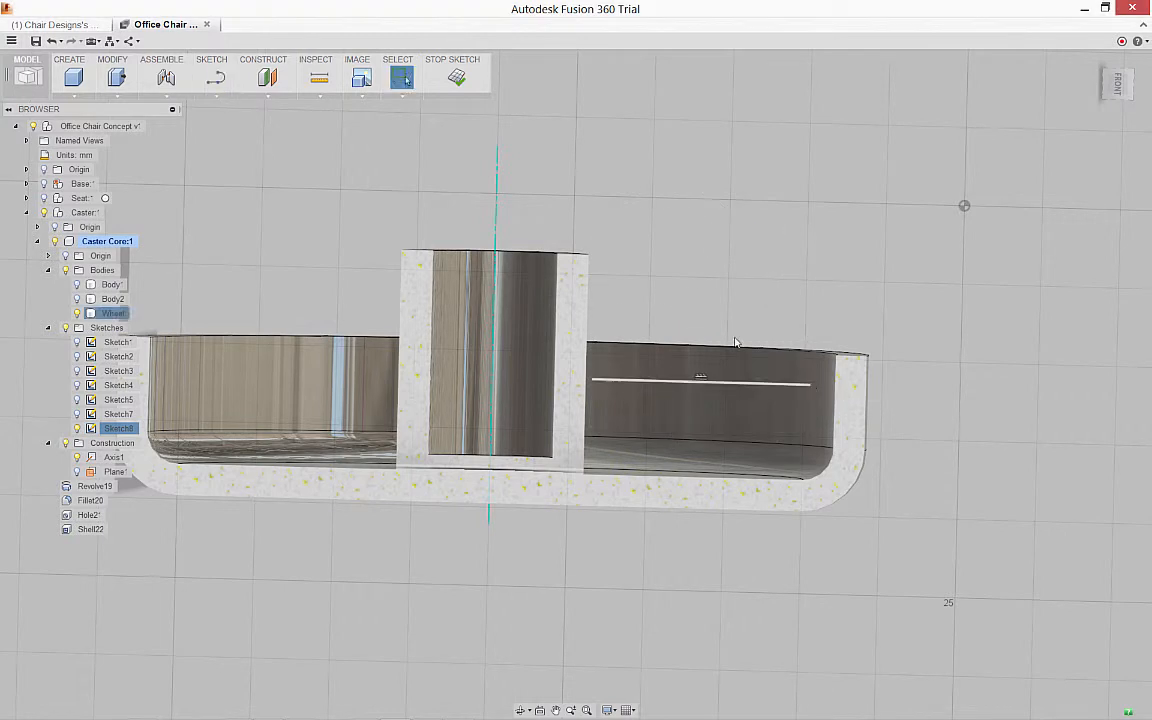
Project the inner edge of the wheel's open rim into the sketch.
{"action": "right_click", "coordinate": [726, 240]}
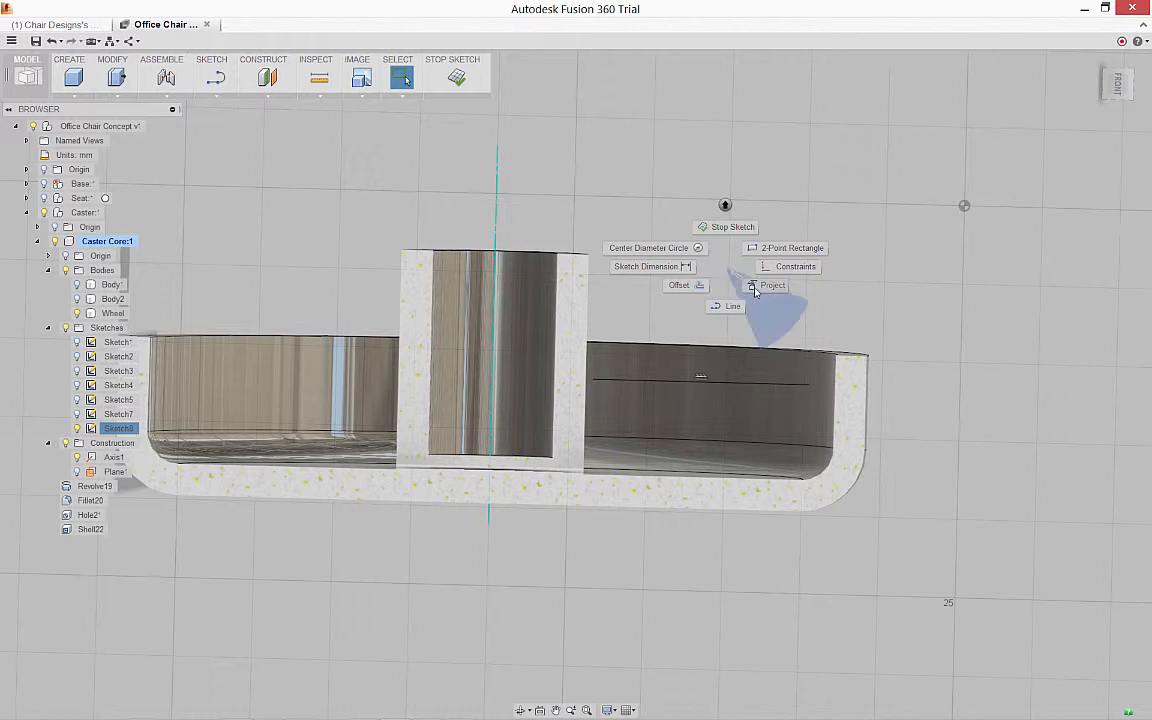
{"action": "left_click", "coordinate": [730, 305]}
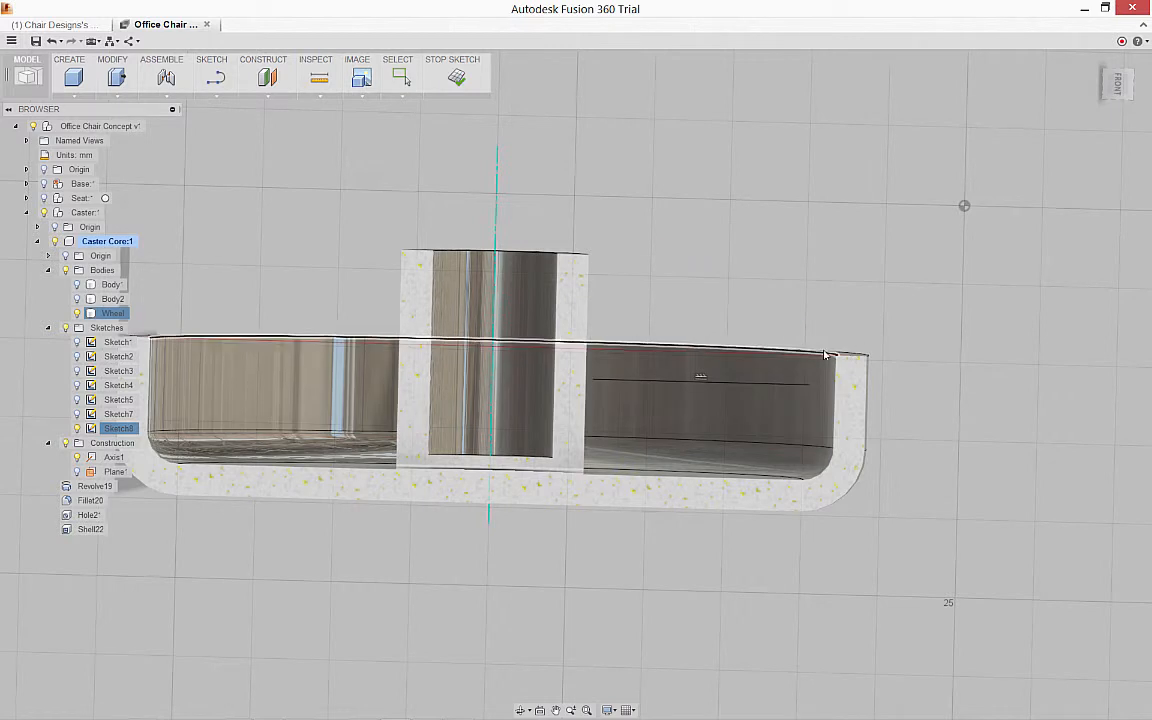
{"action": "left_click", "coordinate": [826, 355]}
{"action": "right_click", "coordinate": [862, 302]}
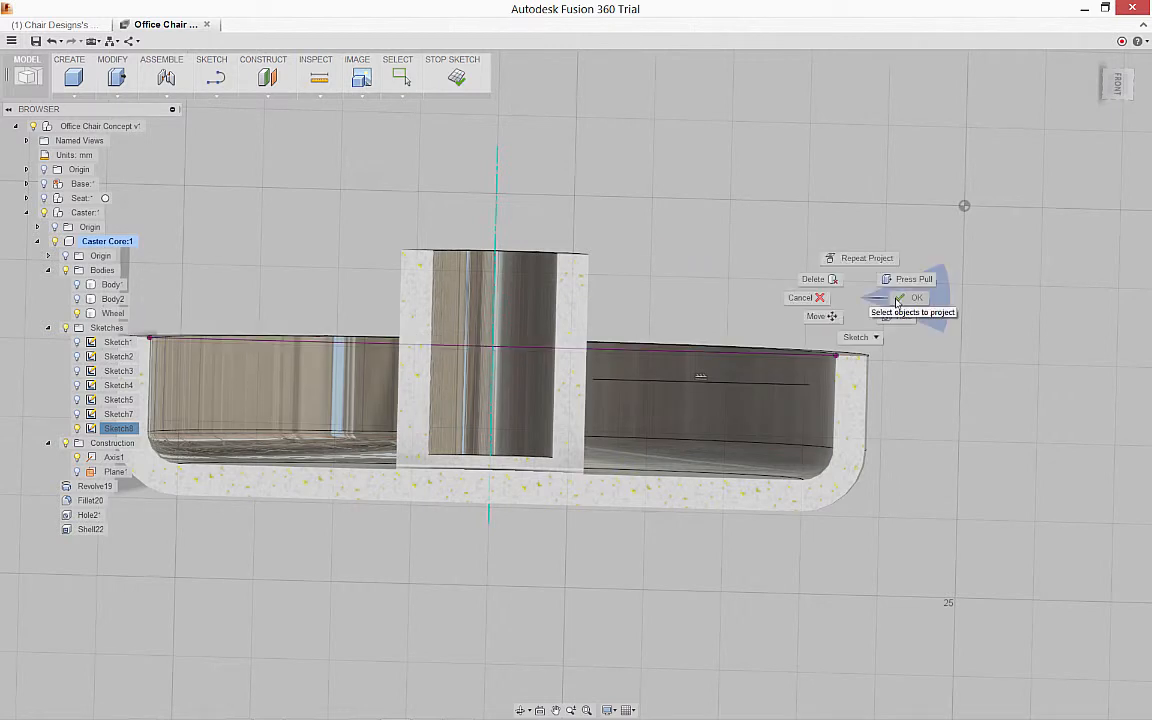
{"action": "left_click", "coordinate": [890, 300]}
Dimension the sketched line 1.5 mm below the projected rim edge and finish the sketch.
{"action": "right_click", "coordinate": [897, 342]}
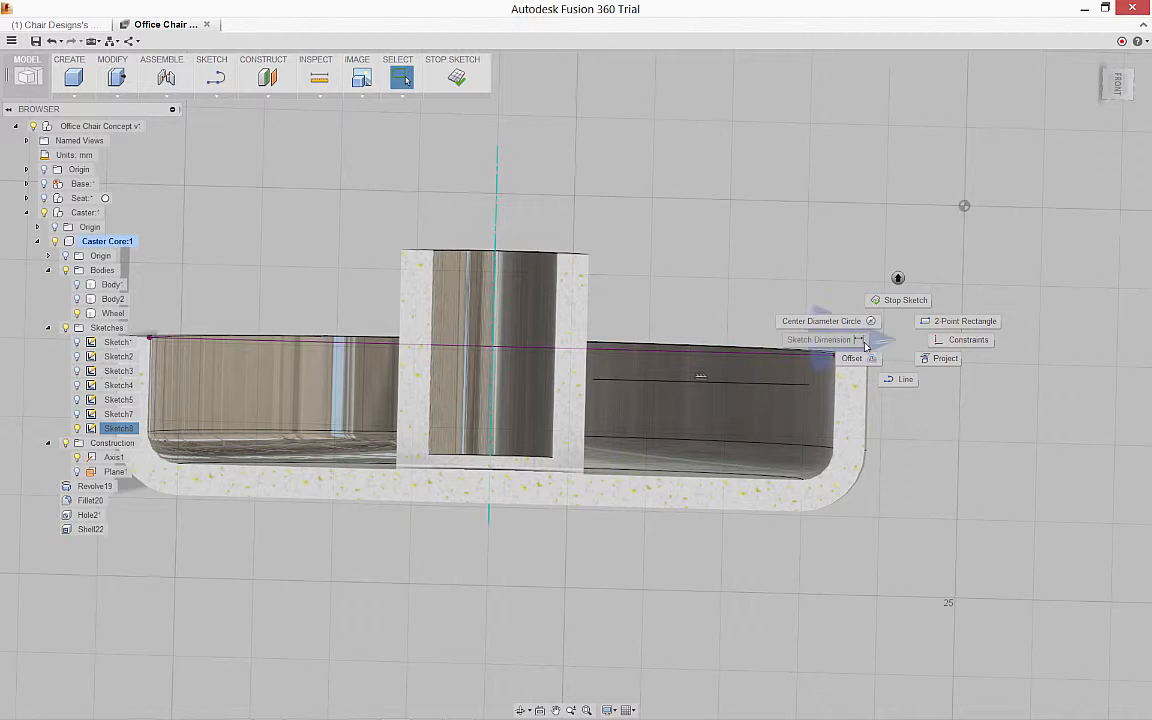
{"action": "left_click", "coordinate": [858, 340]}
{"action": "left_click", "coordinate": [799, 385]}
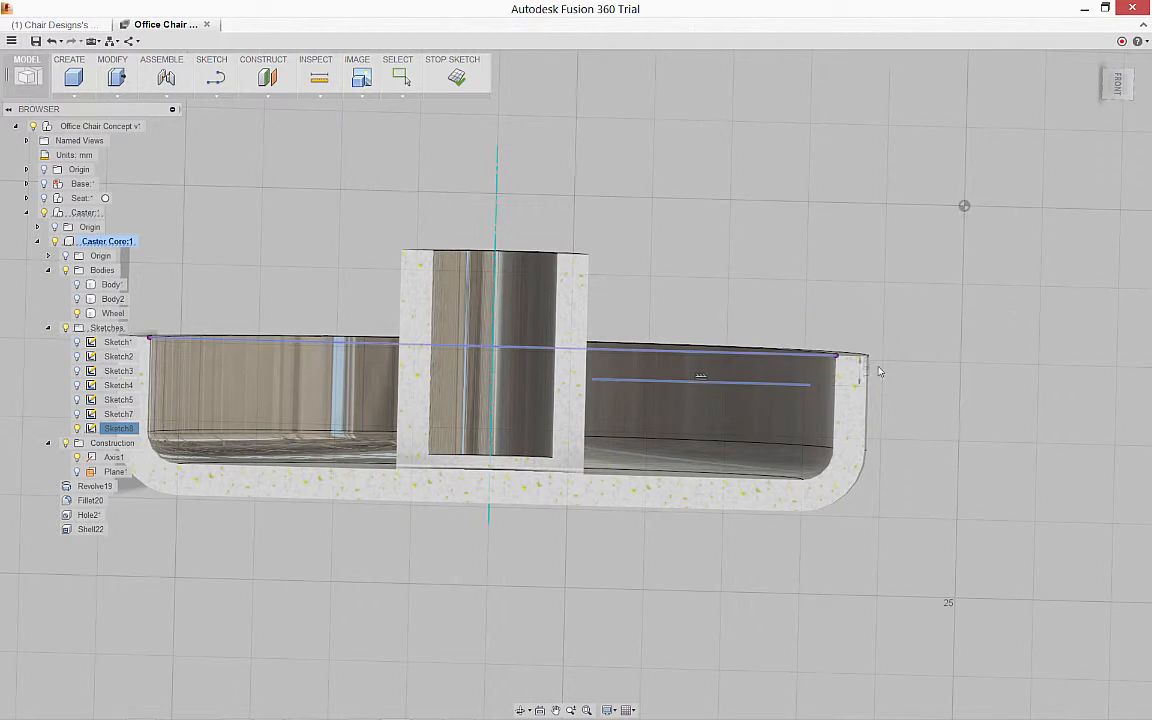
{"action": "left_click", "coordinate": [901, 332]}
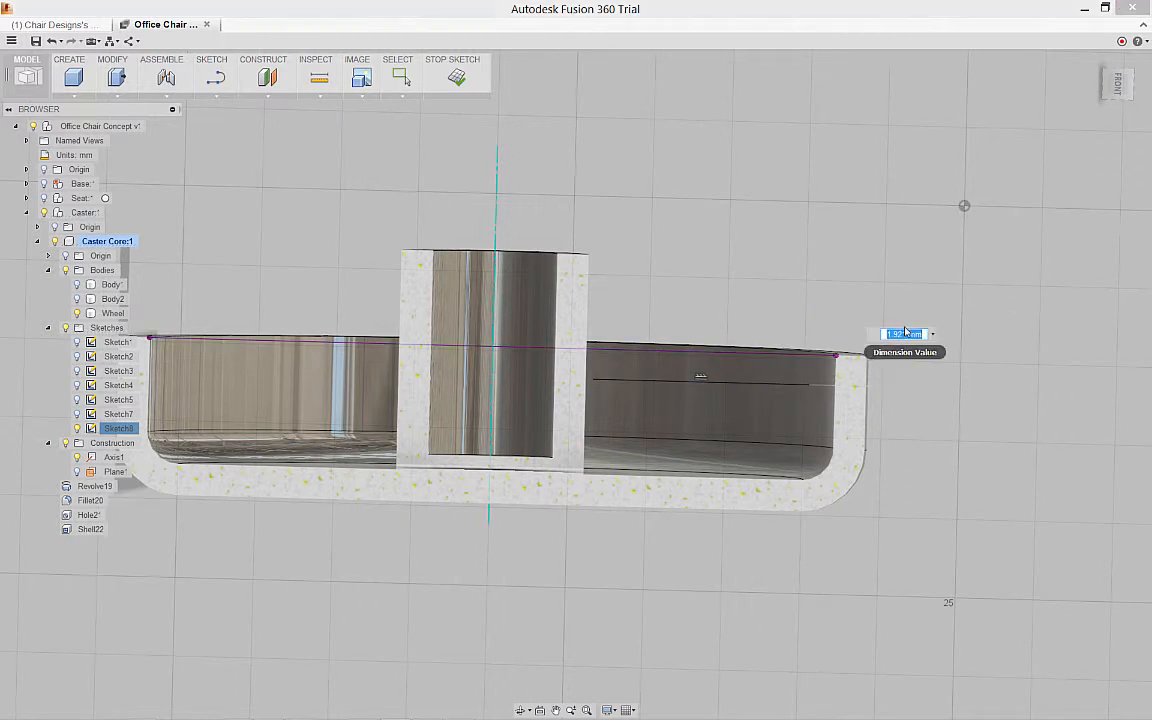
{"action": "type", "text": "1.5"}
{"action": "key", "text": "Return"}
{"action": "right_click", "coordinate": [867, 281]}
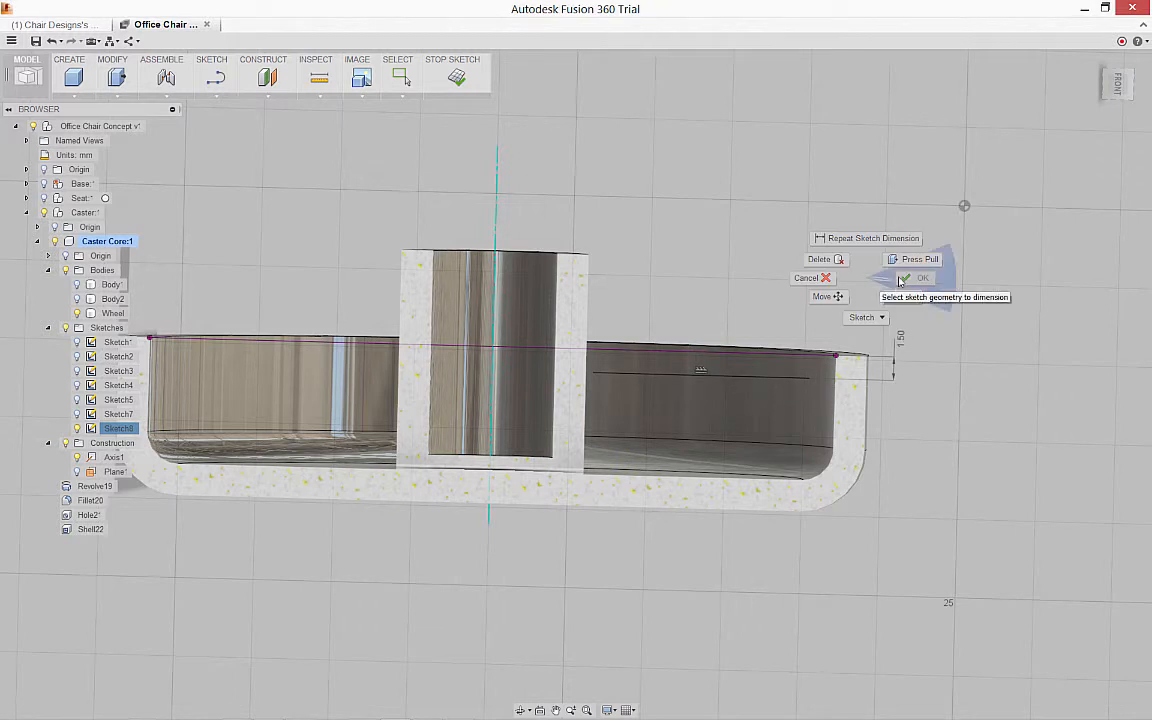
{"action": "left_click", "coordinate": [902, 279]}
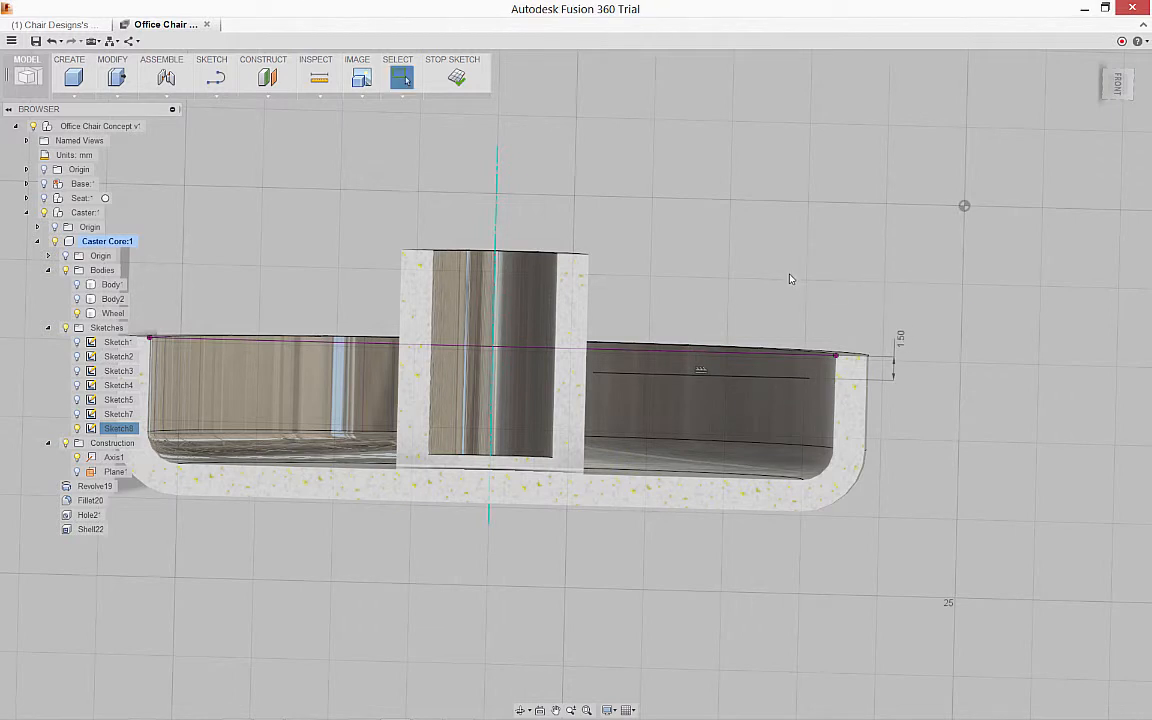
{"action": "right_click", "coordinate": [790, 303]}
{"action": "left_click", "coordinate": [790, 264]}
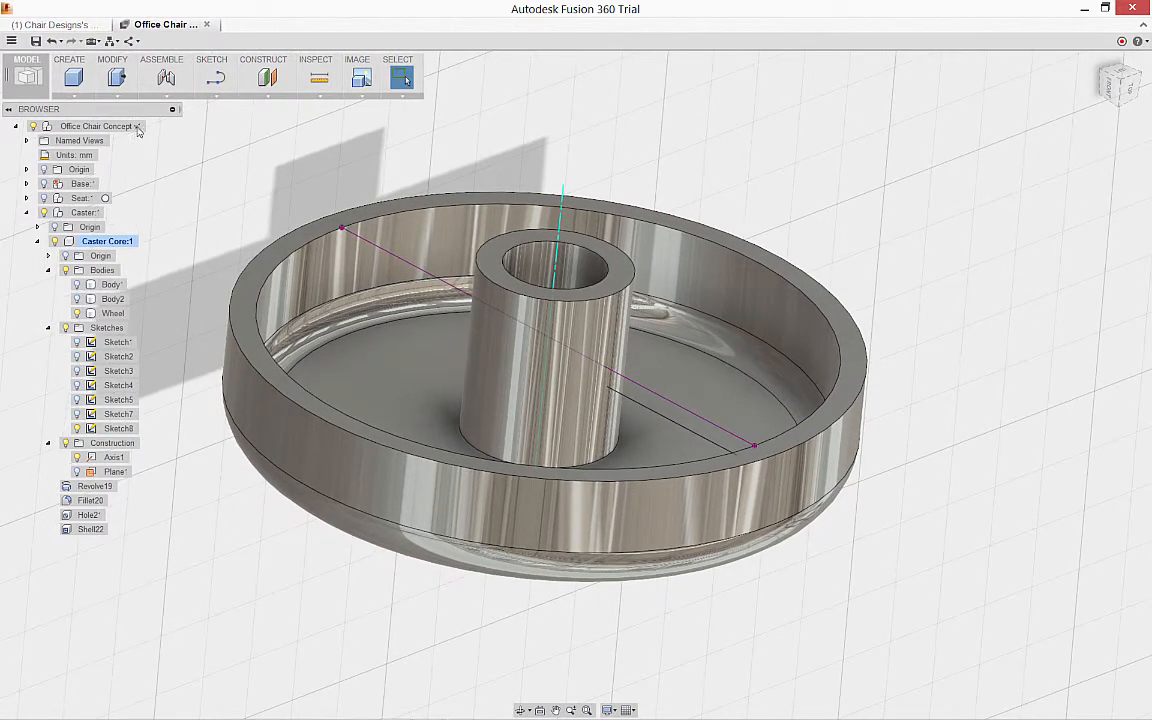
Create a 2 mm thick symmetric rib from the sketched line, flipped toward the wheel's floor with To Next depth.
{"action": "left_click", "coordinate": [91, 96]}
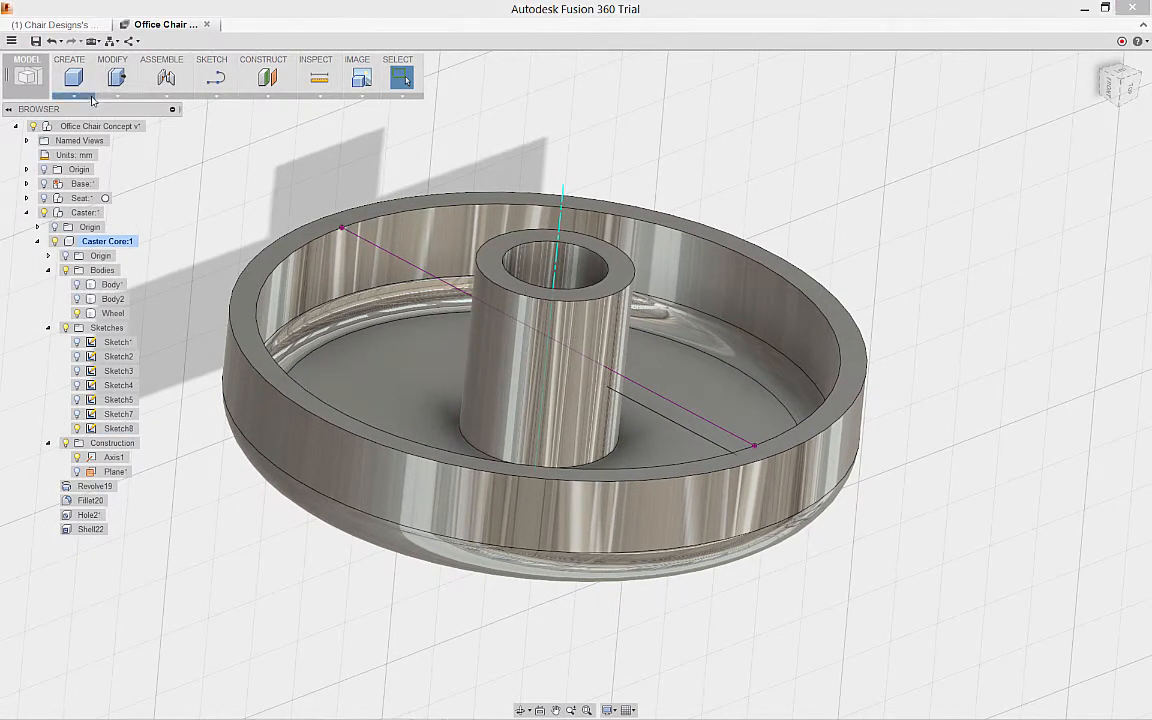
{"action": "left_click", "coordinate": [83, 280]}
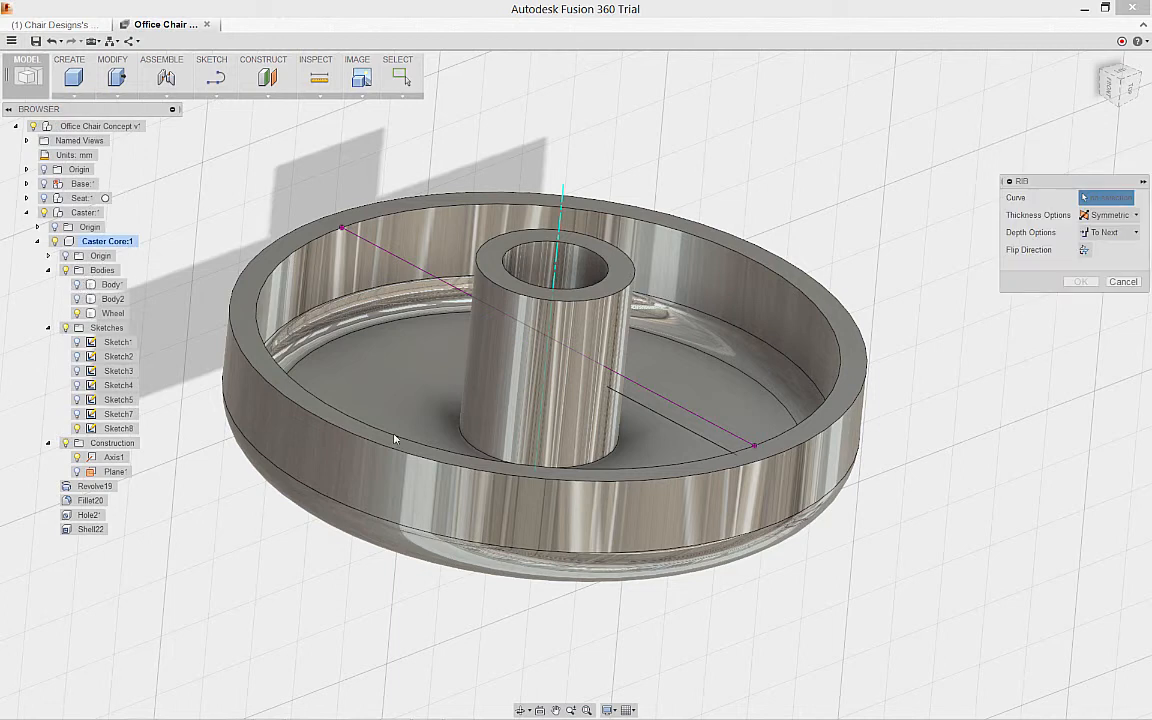
{"action": "left_click", "coordinate": [657, 418]}
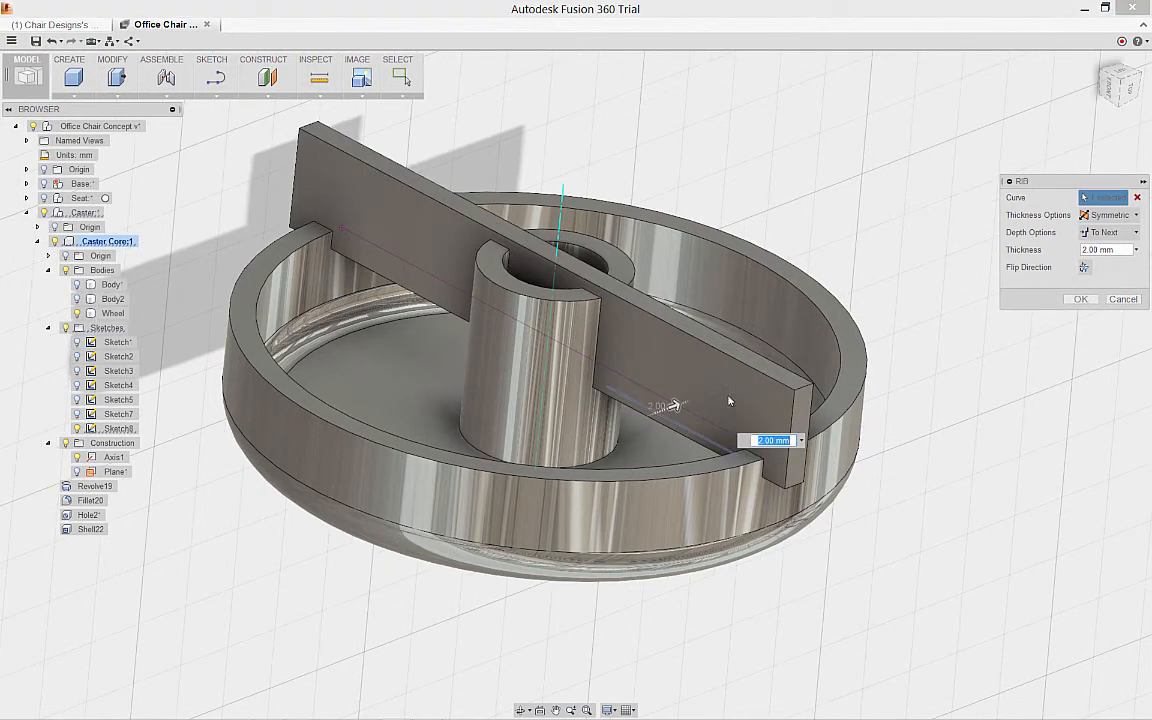
{"action": "left_click", "coordinate": [1084, 268]}
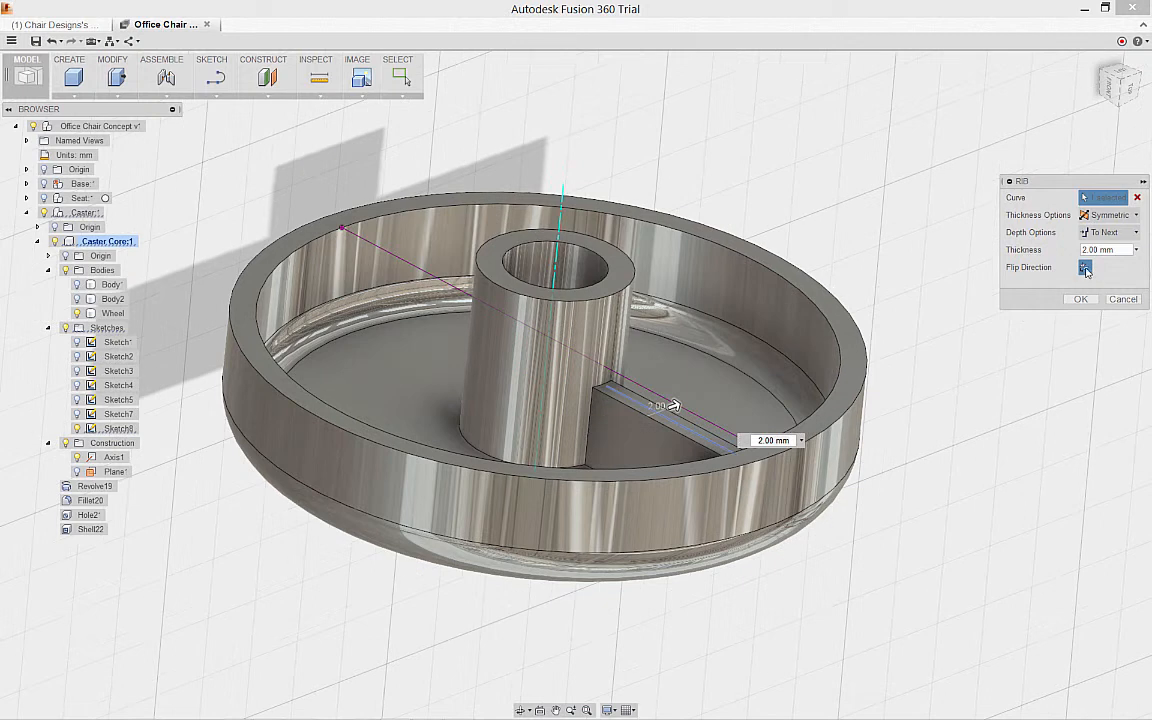
{"action": "middle_click_drag", "start_coordinate": [926, 312], "coordinate": [940, 497], "text": "shift"}
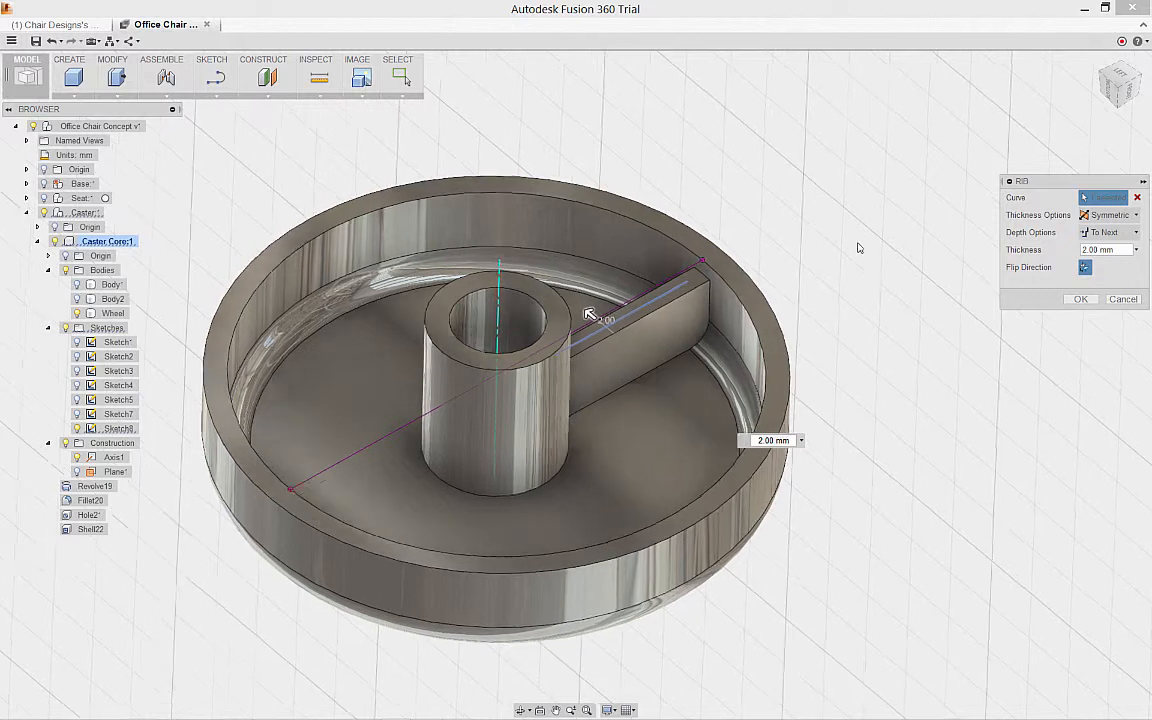
{"action": "right_click", "coordinate": [843, 229]}
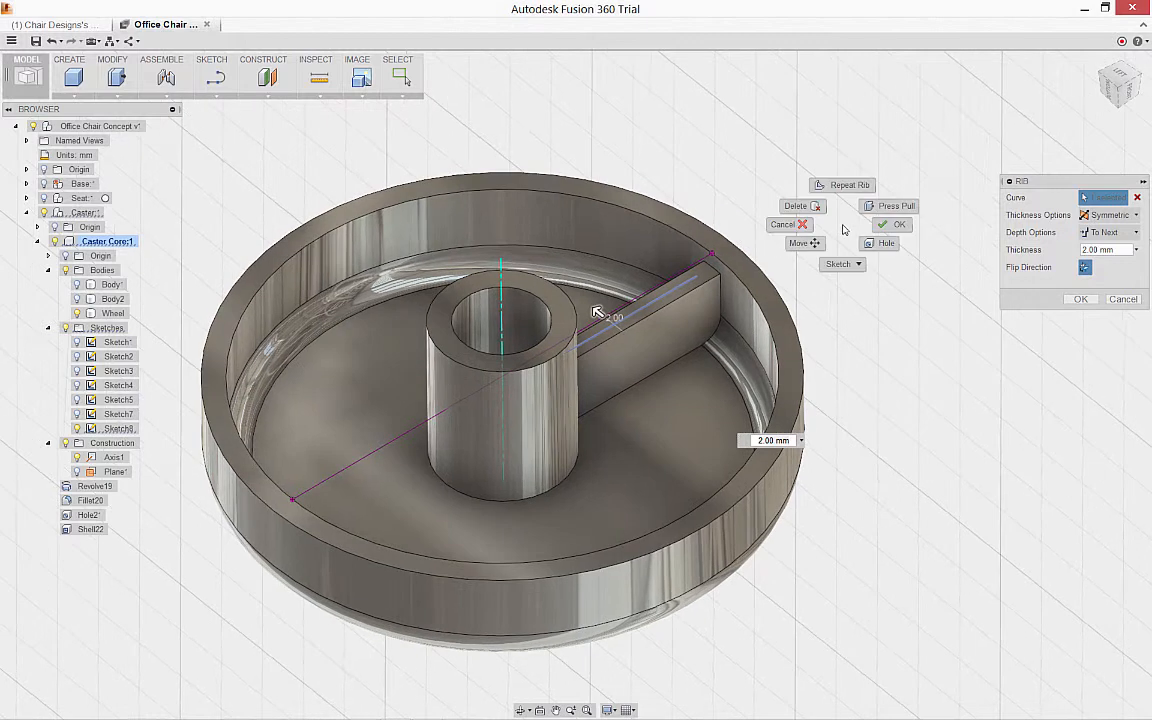
{"action": "left_click", "coordinate": [895, 224]}
Fillet both long upper edges of the rib with a 1 mm radius.
{"action": "right_click", "coordinate": [762, 252]}
{"action": "left_click", "coordinate": [815, 231]}
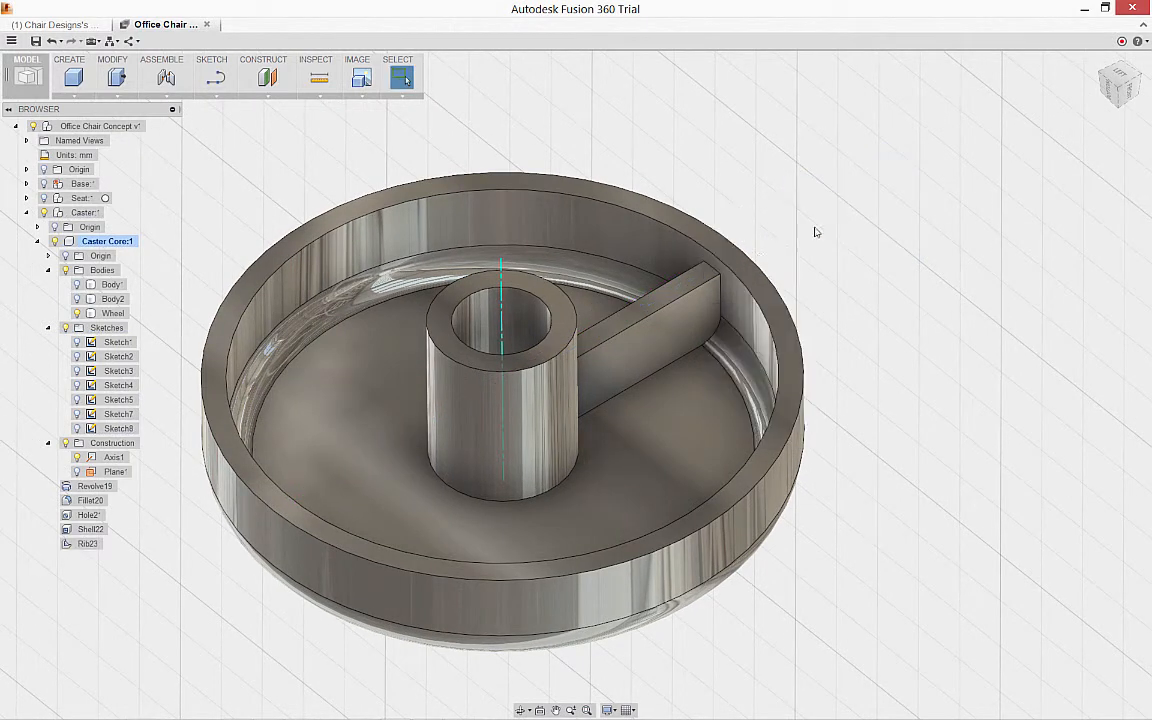
{"action": "left_click", "coordinate": [686, 274]}
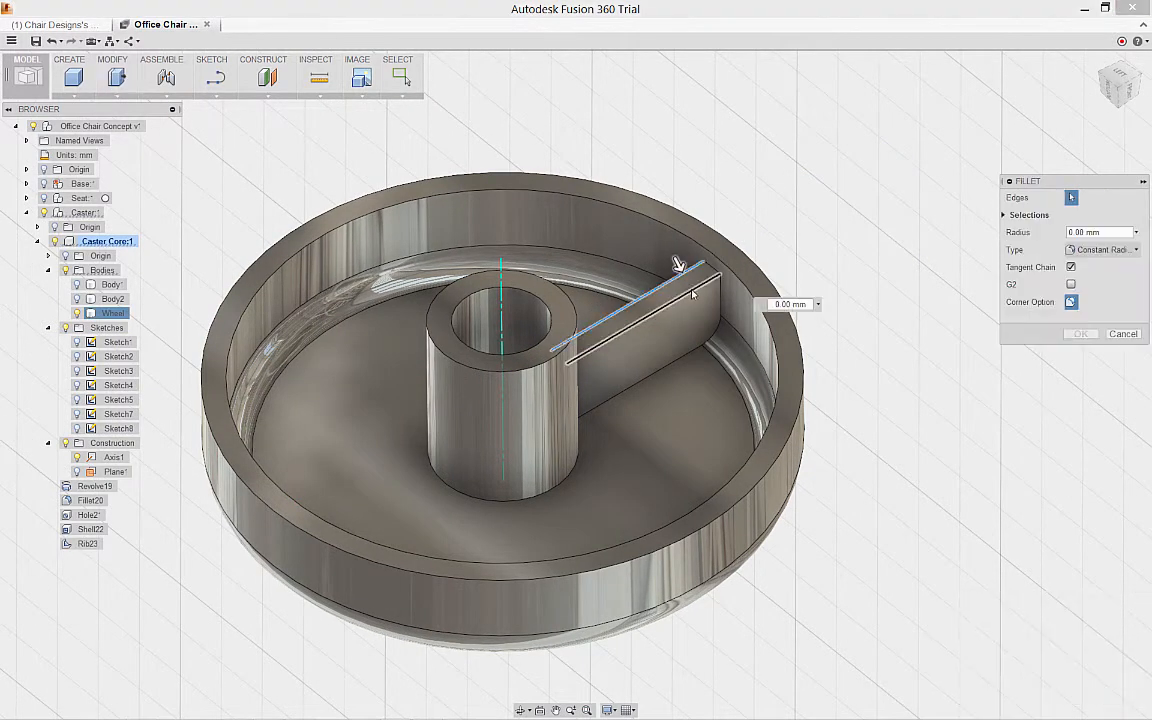
{"action": "left_click", "coordinate": [692, 289]}
{"action": "type", "text": "1"}
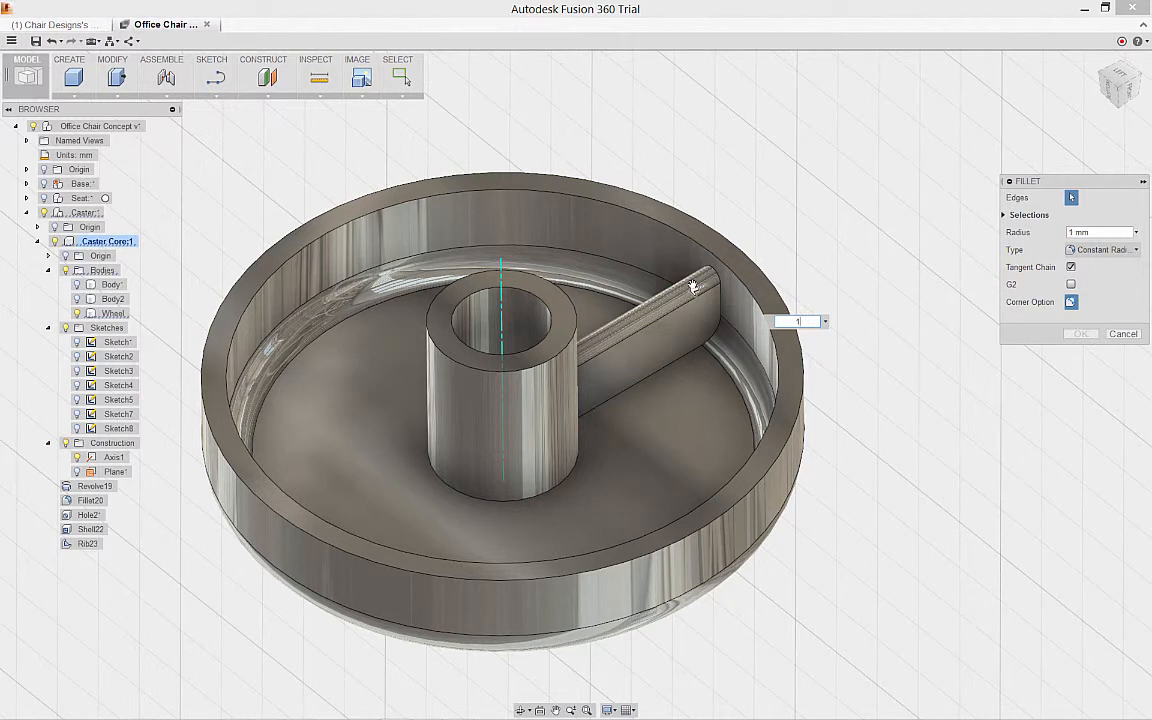
{"action": "right_click", "coordinate": [752, 212]}
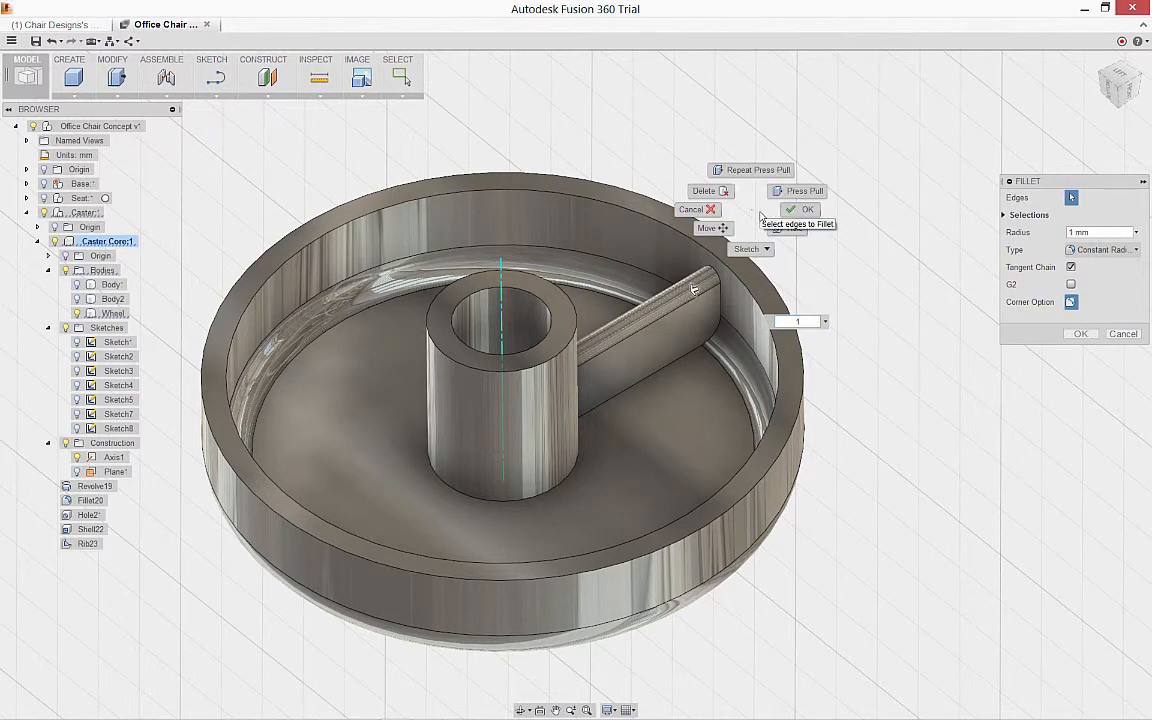
{"action": "left_click", "coordinate": [790, 212]}
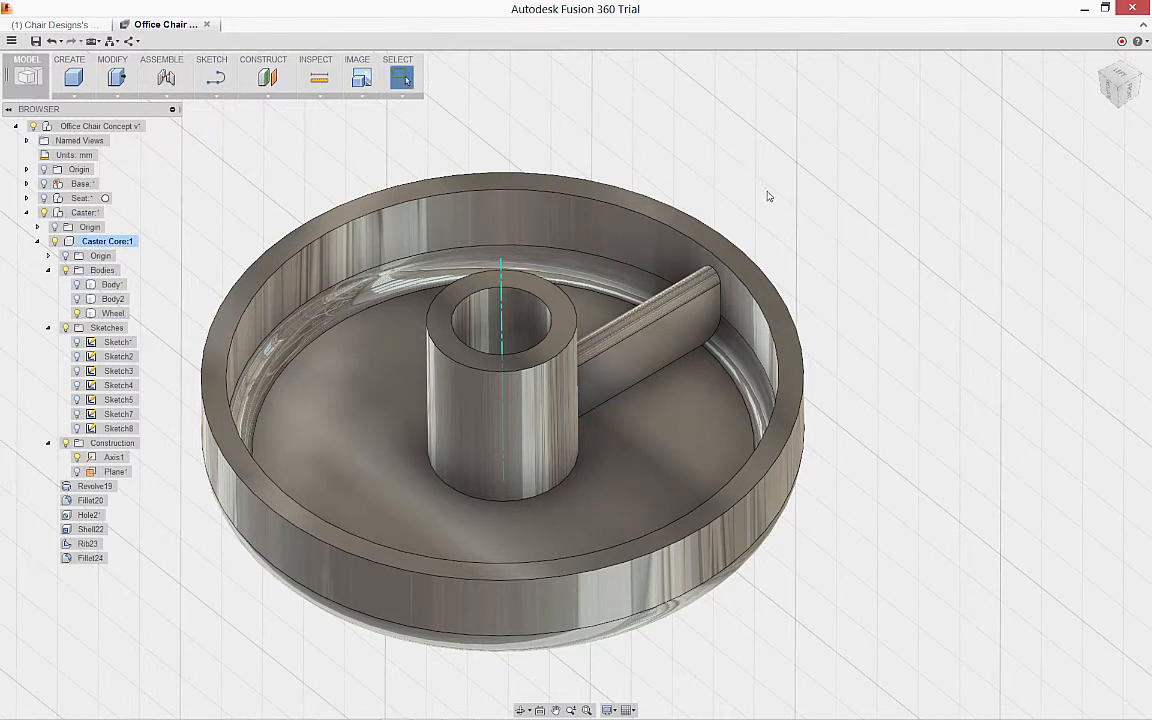
Fillet the edge where the hub meets the wheel's floor with a 1 mm radius.
{"action": "right_click", "coordinate": [763, 188]}
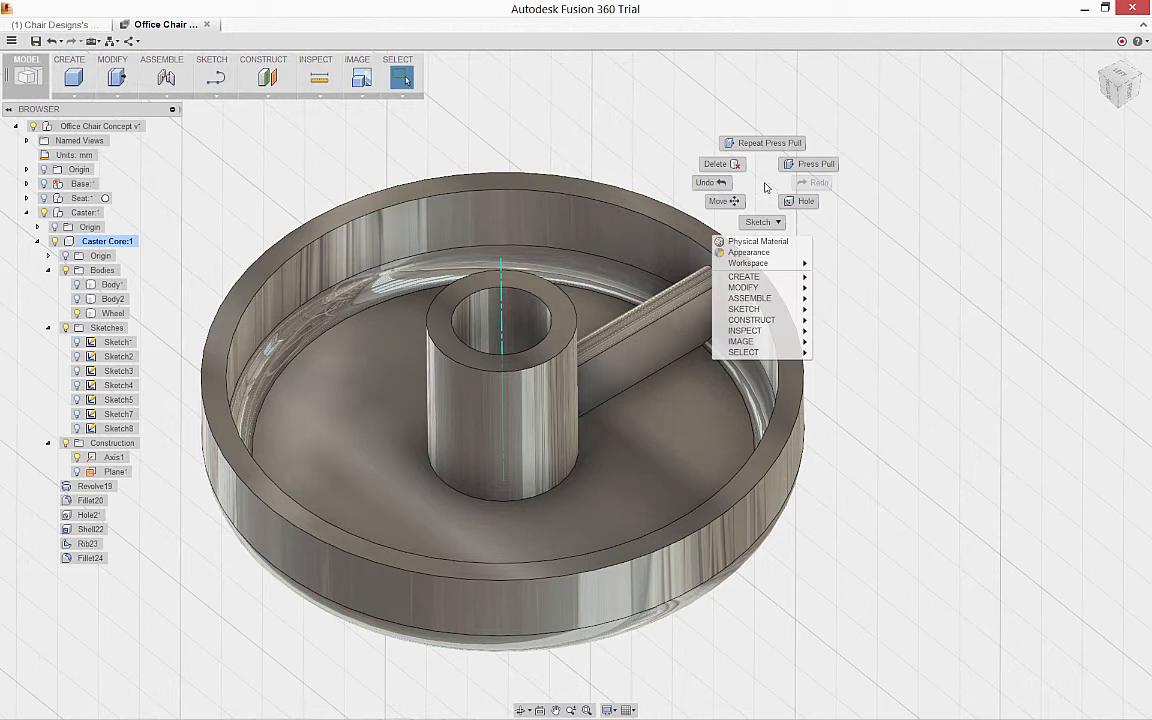
{"action": "left_click", "coordinate": [765, 143]}
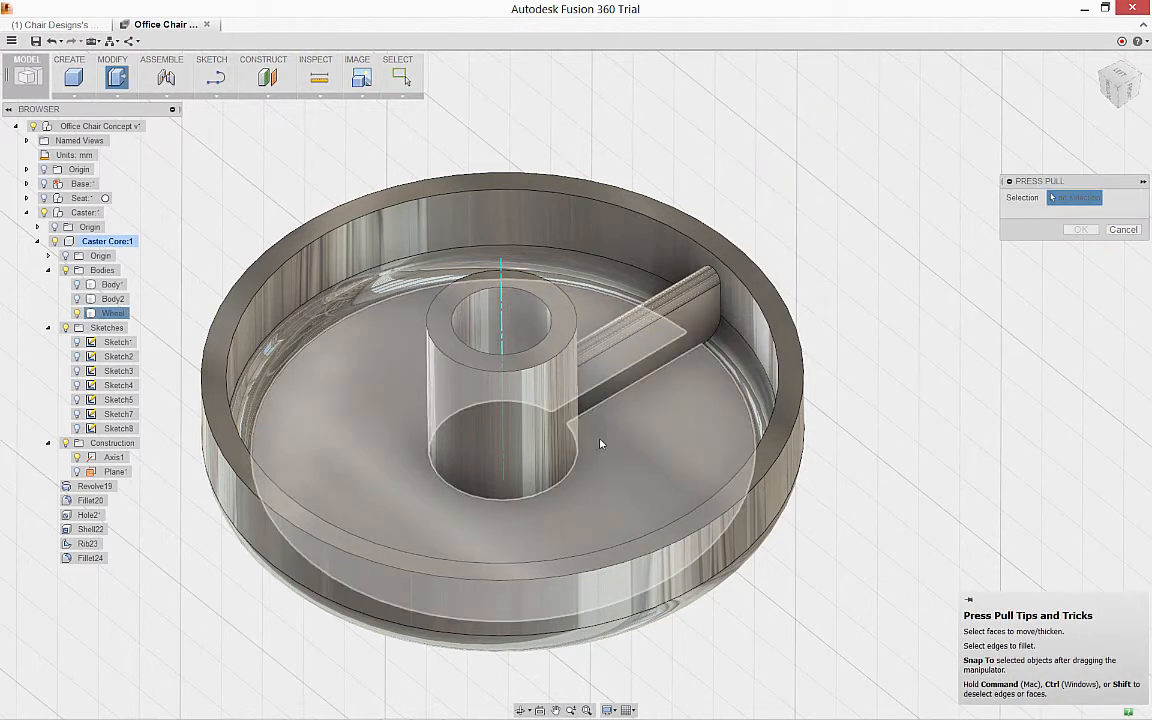
{"action": "left_click", "coordinate": [577, 464]}
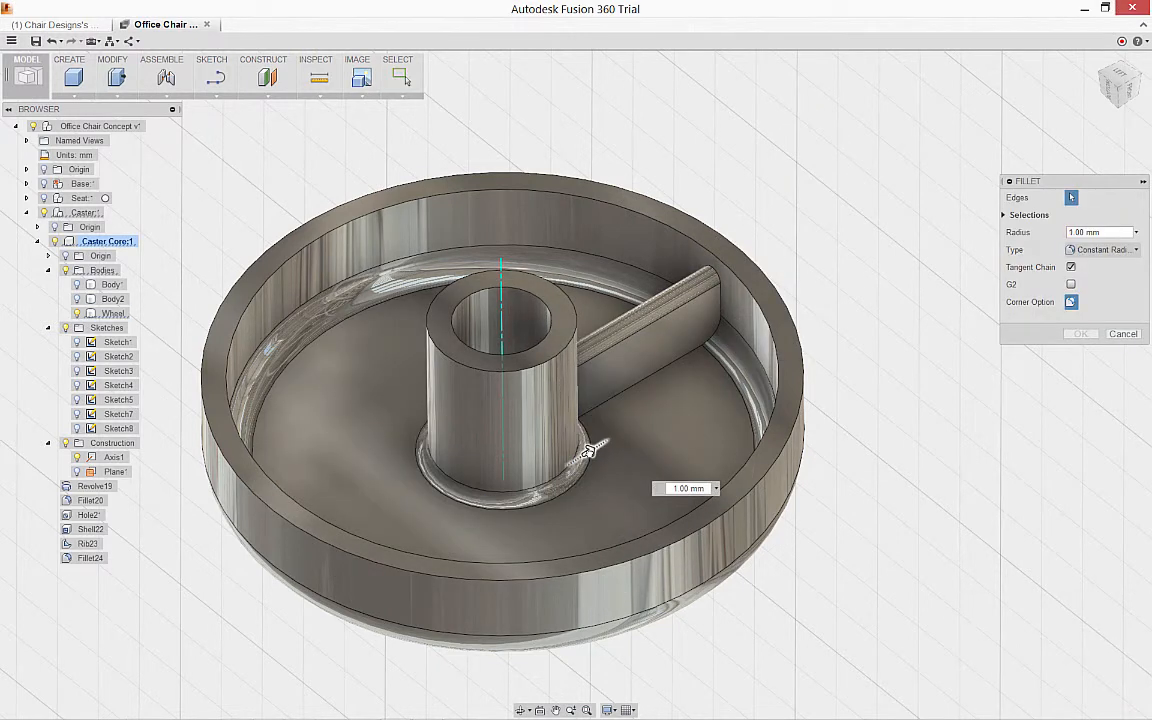
{"action": "right_click", "coordinate": [763, 188]}
{"action": "left_click", "coordinate": [790, 171]}
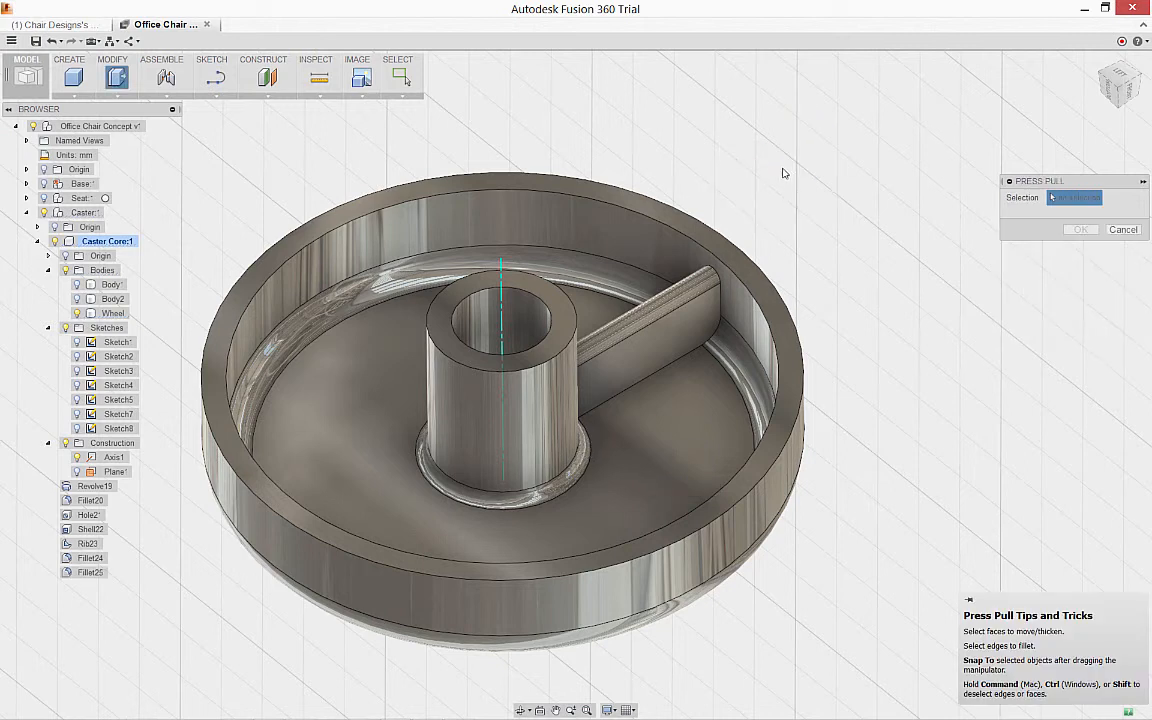
Create a full circular pattern of the rib's side faces and rounded top around the hub, with a quantity of 5.
{"action": "left_click", "coordinate": [70, 90]}
{"action": "mouse_move", "coordinate": [90, 344]}
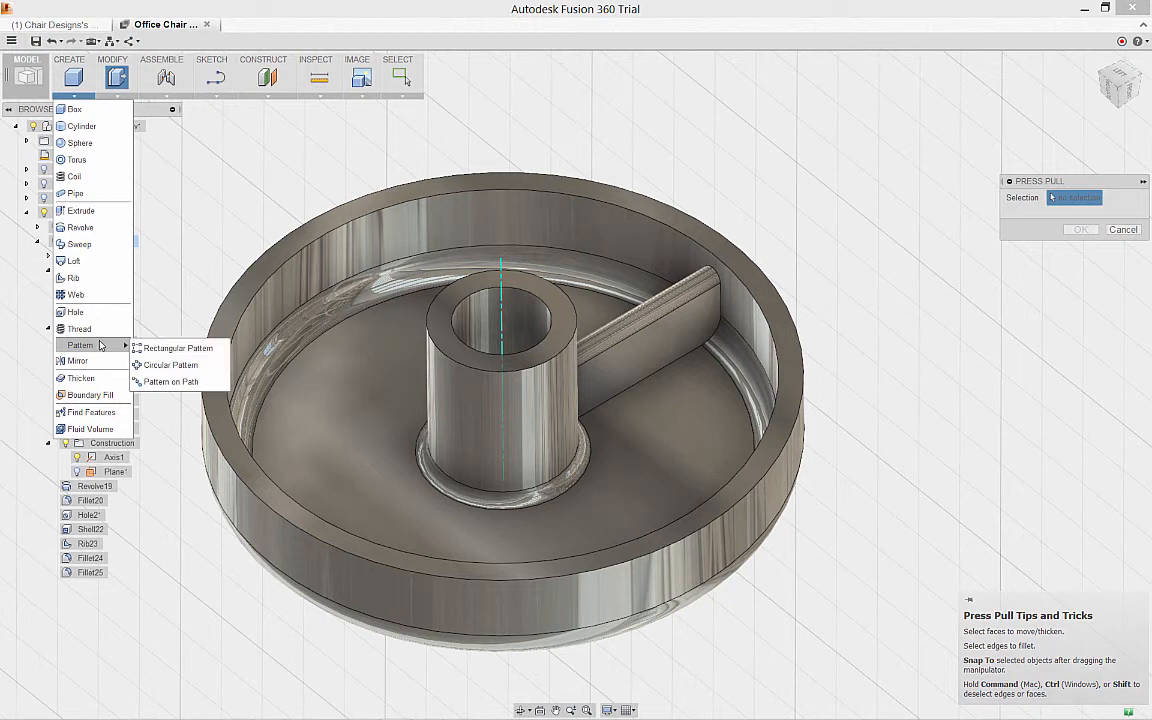
{"action": "left_click", "coordinate": [160, 364]}
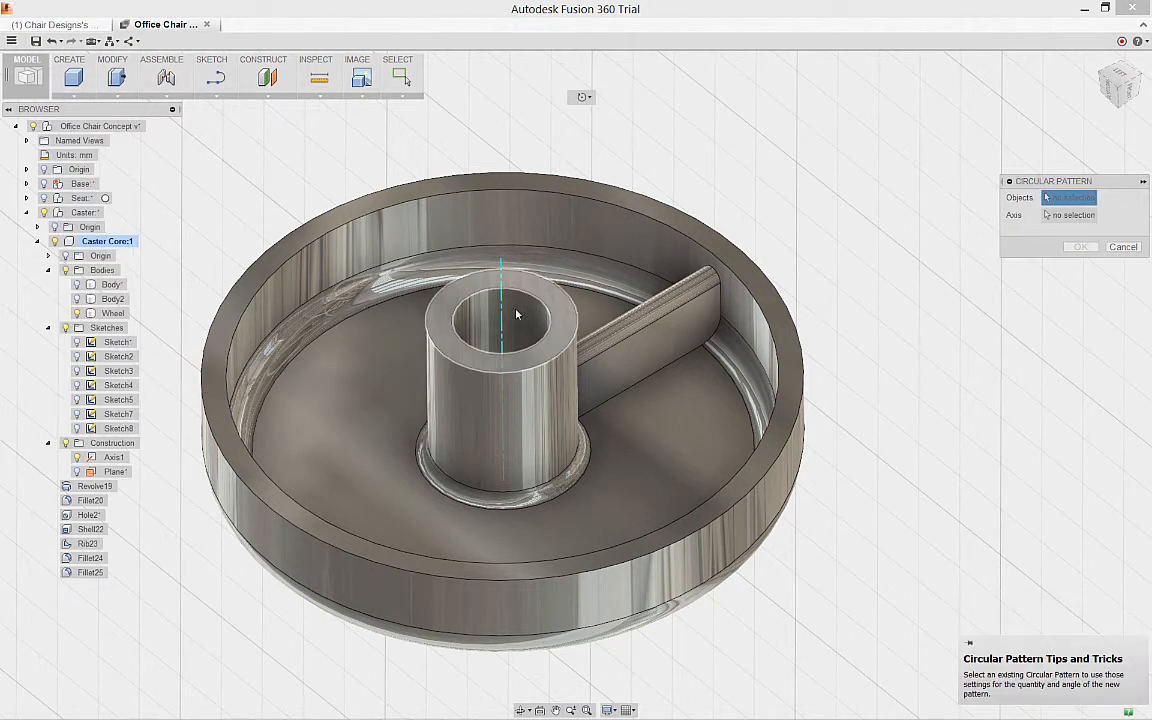
{"action": "left_click", "coordinate": [635, 361]}
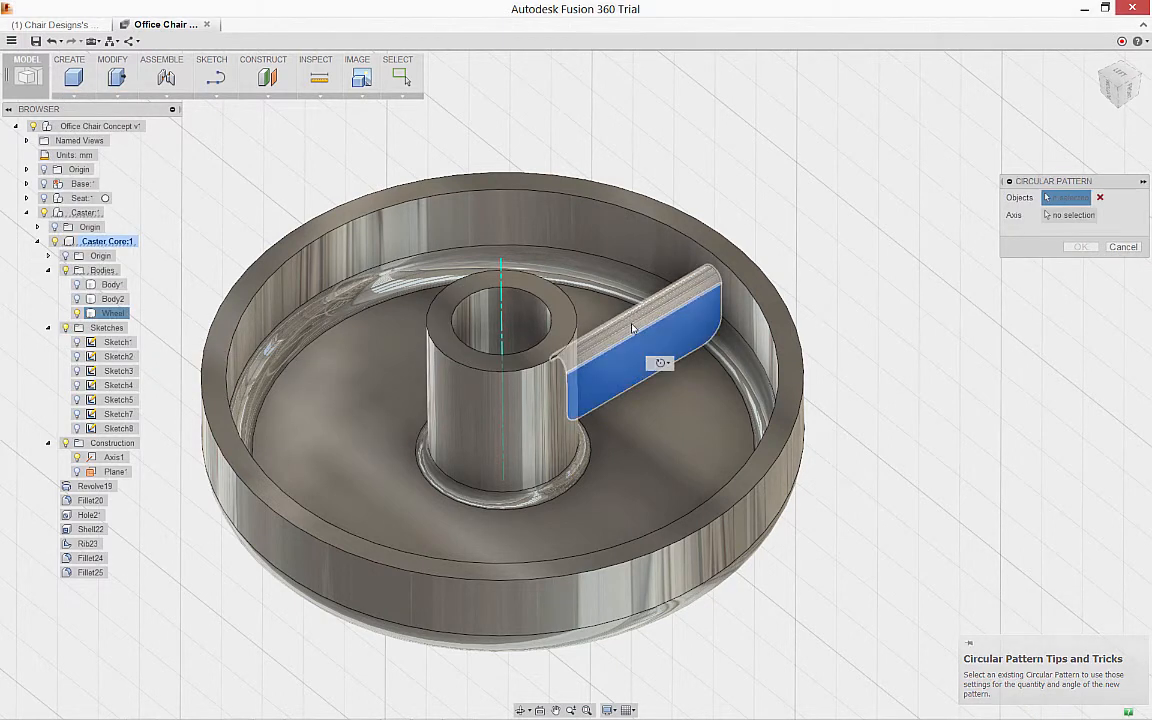
{"action": "left_click", "coordinate": [632, 328]}
{"action": "middle_click_drag", "start_coordinate": [633, 328], "coordinate": [401, 358], "text": "shift"}
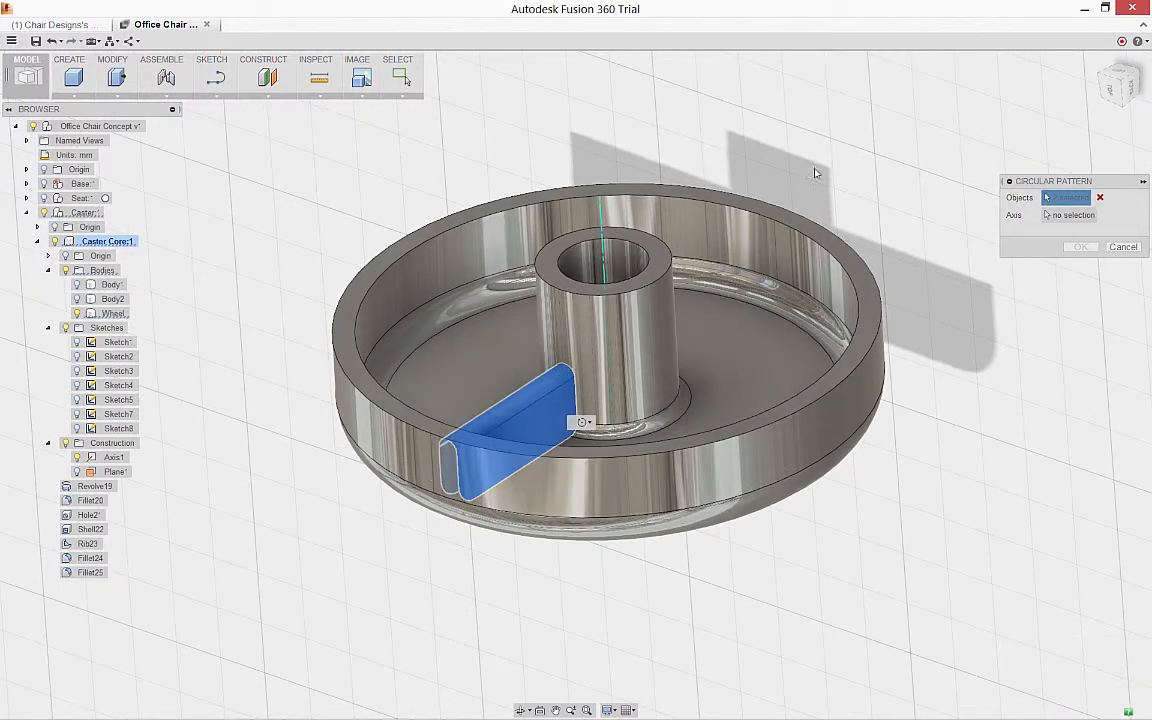
{"action": "left_click", "coordinate": [1068, 215]}
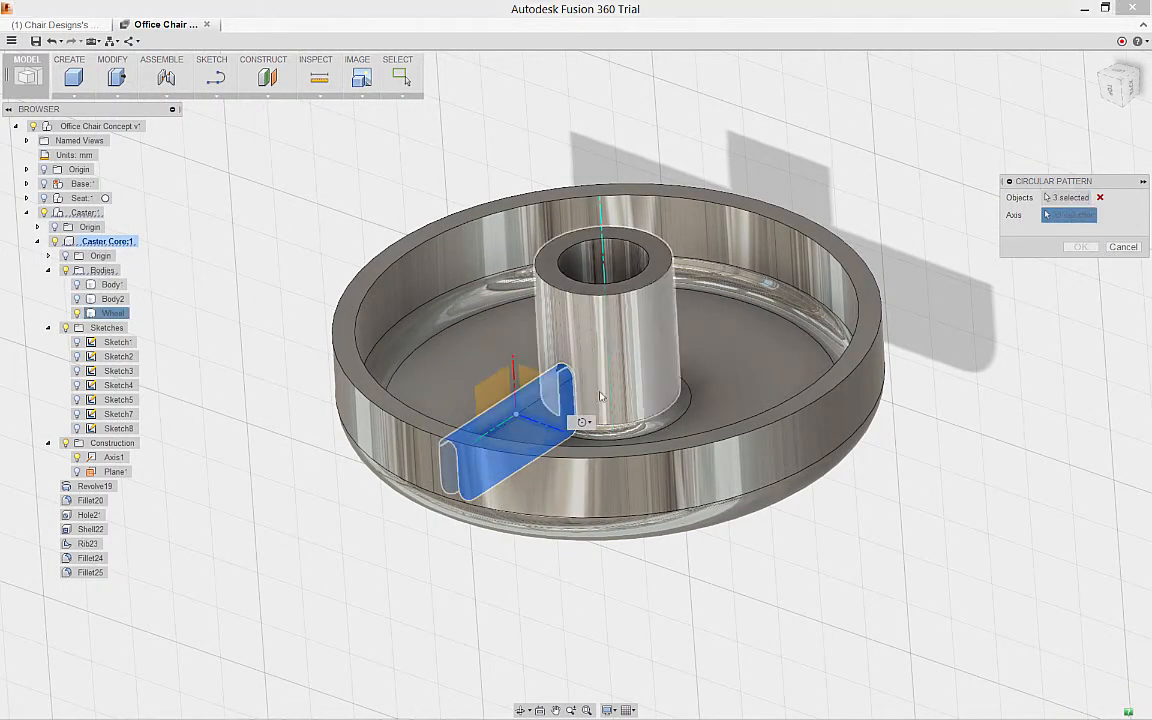
{"action": "left_click", "coordinate": [598, 332]}
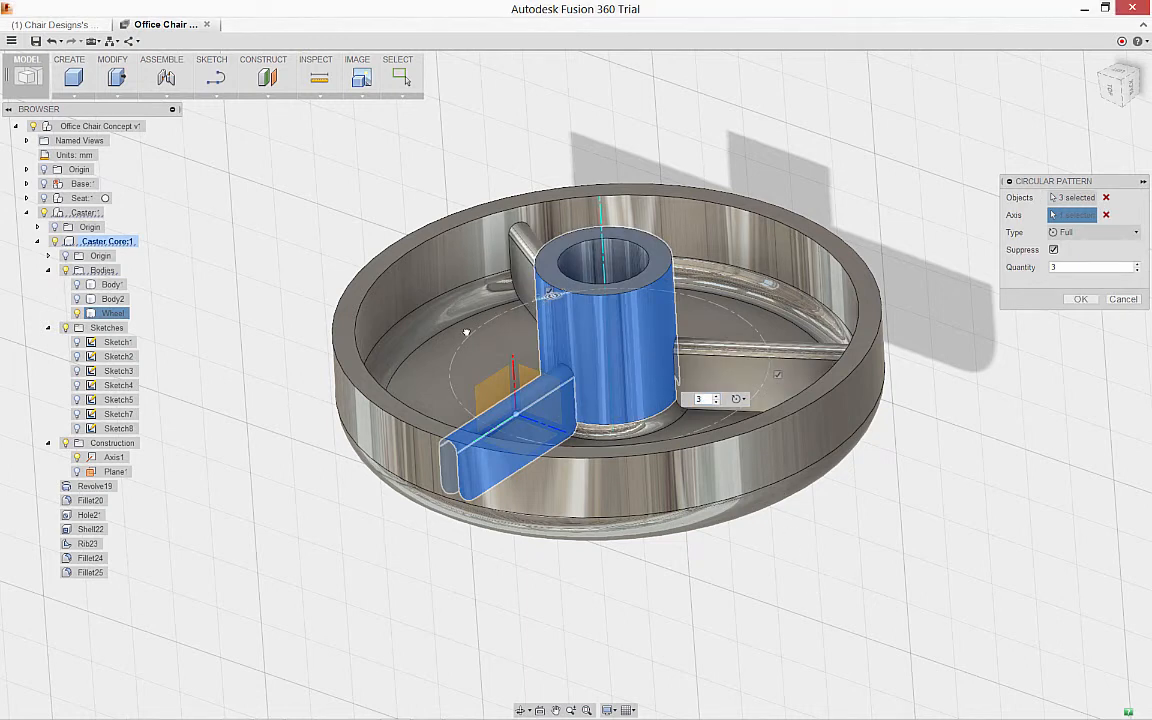
{"action": "left_click_drag", "start_coordinate": [466, 332], "coordinate": [446, 384]}
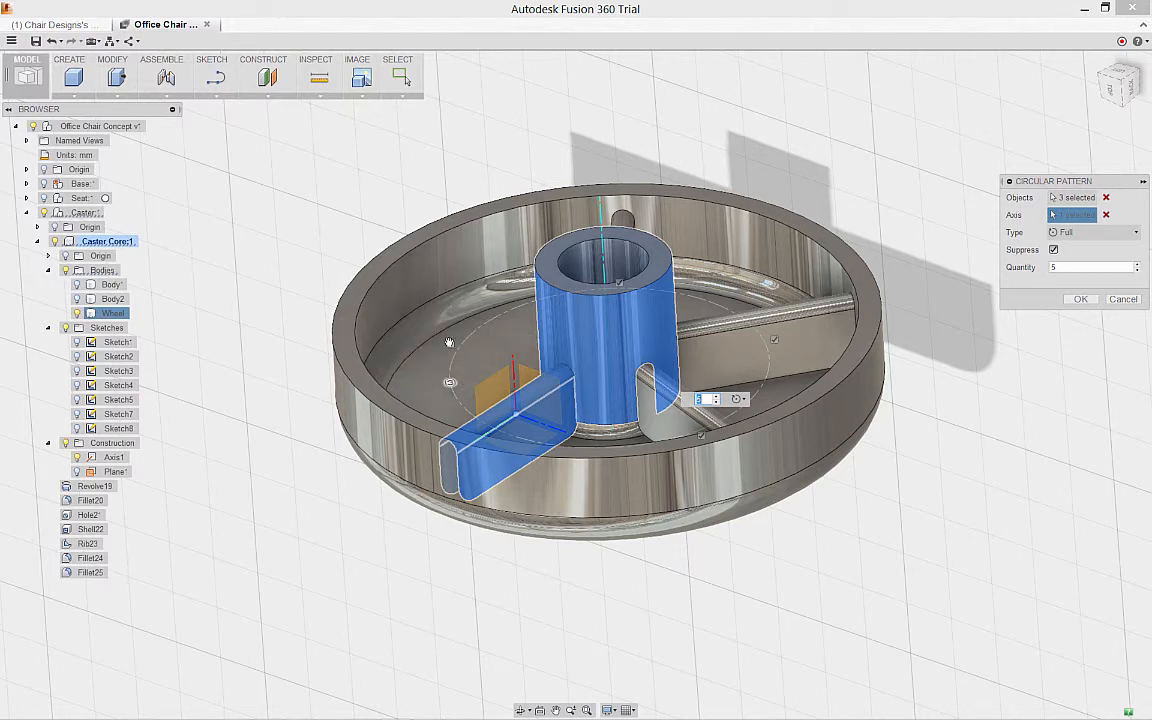
{"action": "left_click", "coordinate": [450, 343]}
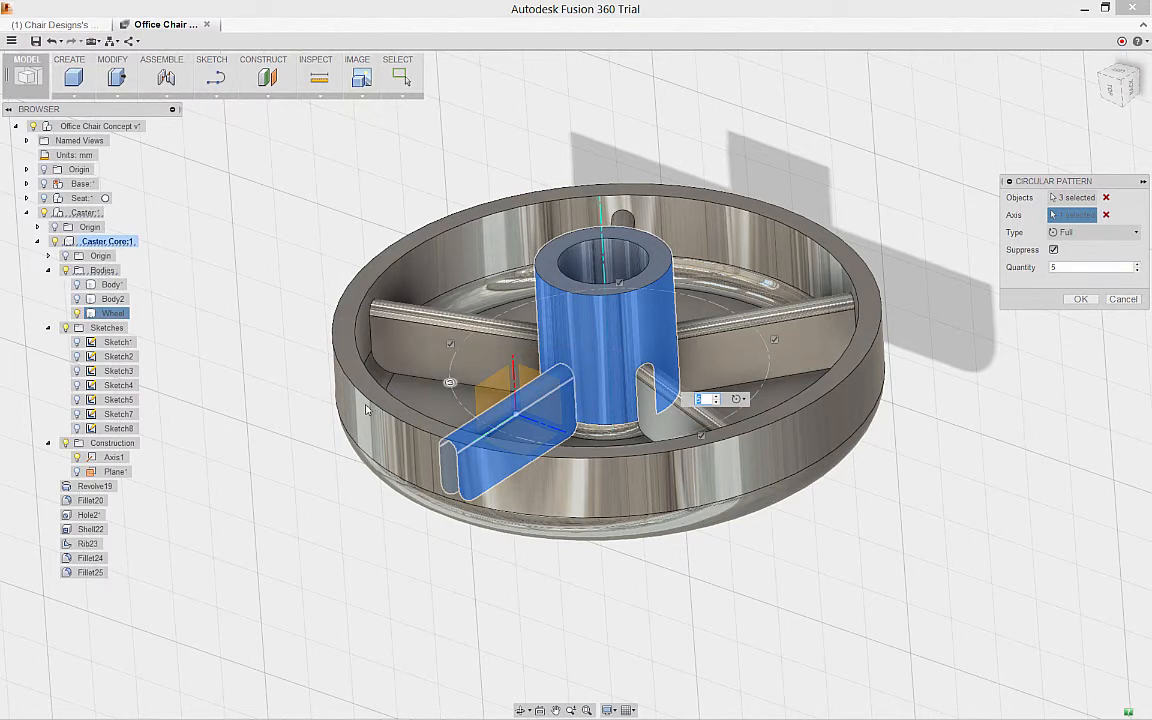
{"action": "right_click", "coordinate": [339, 443]}
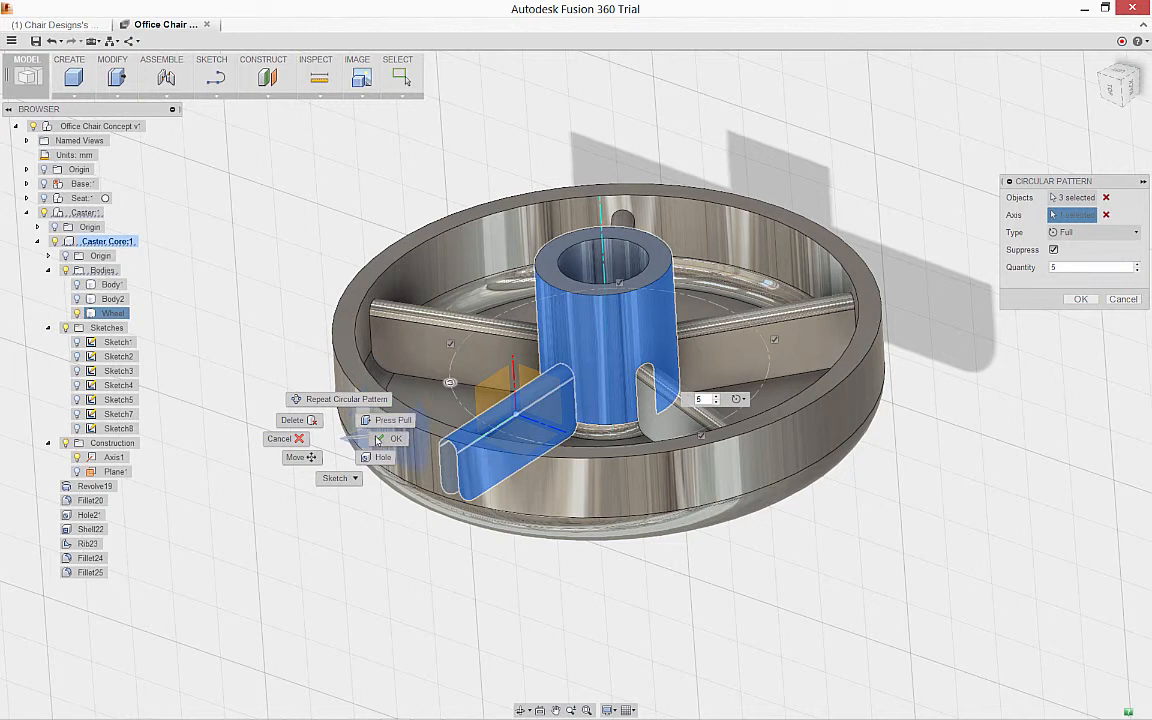
{"action": "left_click", "coordinate": [337, 457]}
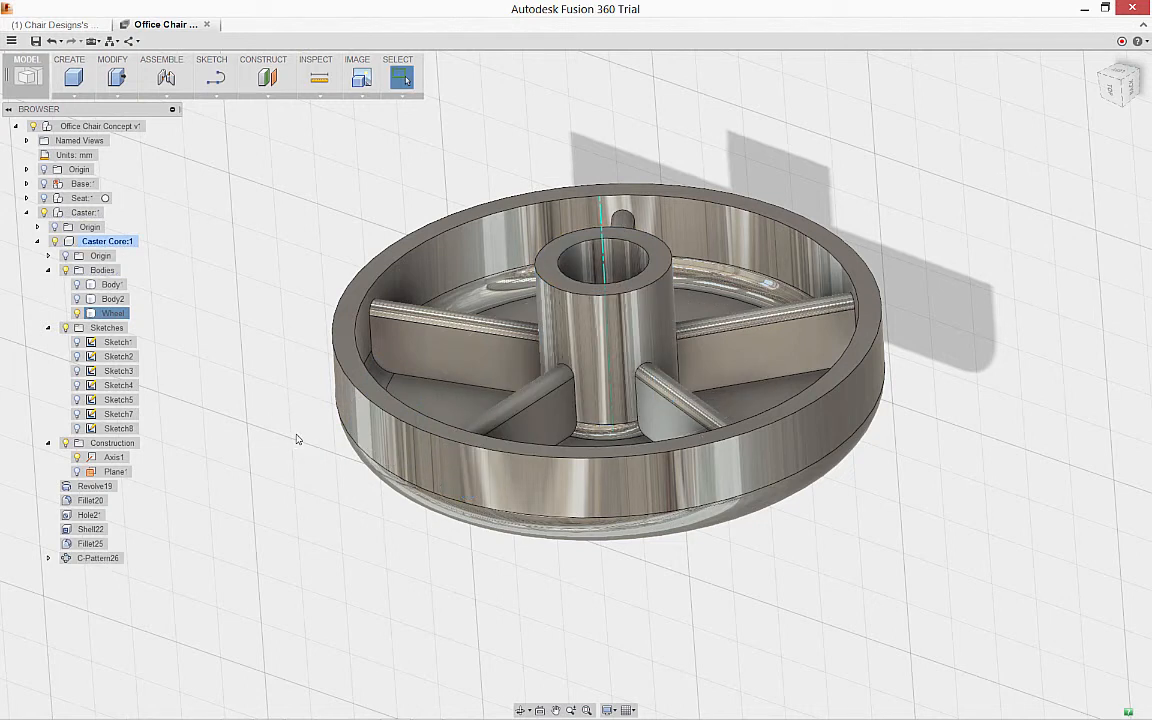
Fillet the edge loops where all five ribs meet the hub, floor and rim with a 2 mm radius.
{"action": "right_click", "coordinate": [297, 438]}
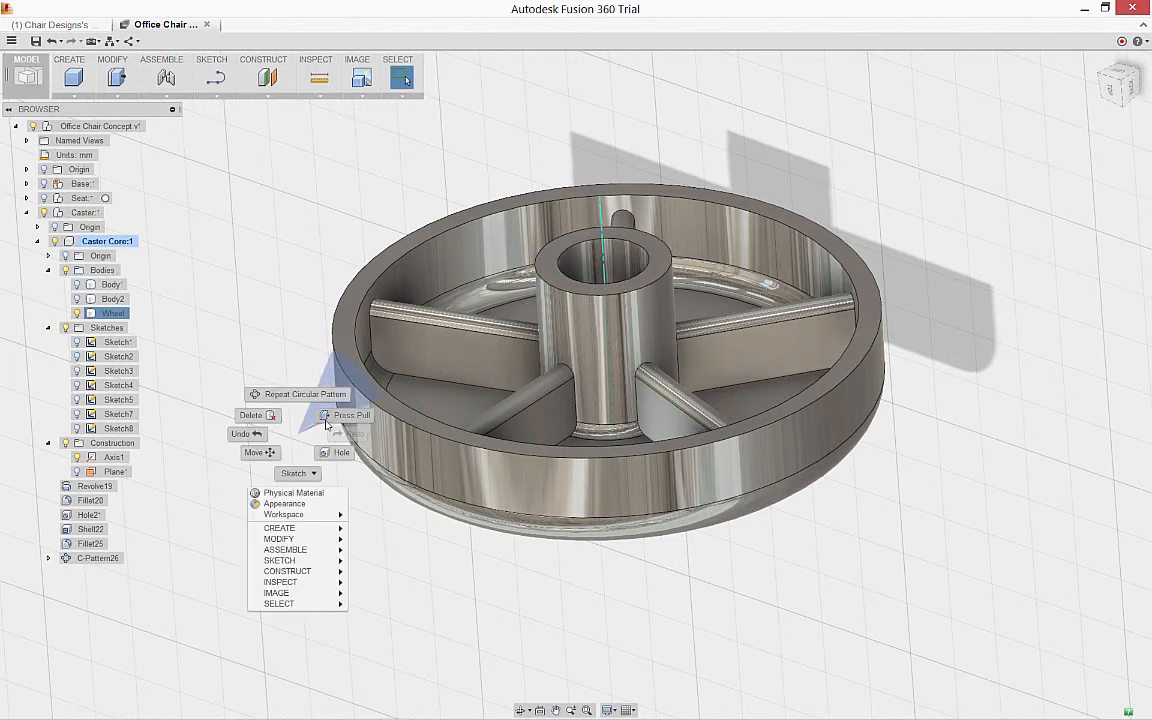
{"action": "left_click", "coordinate": [345, 411]}
{"action": "left_click", "coordinate": [411, 375]}
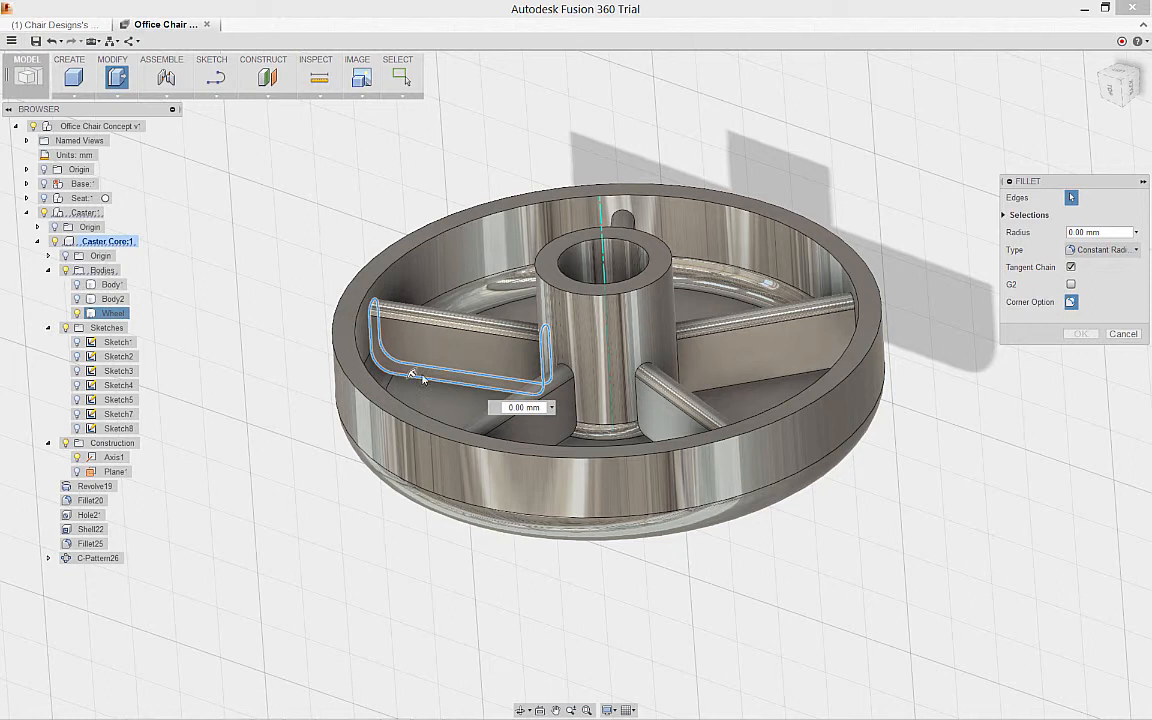
{"action": "left_click", "coordinate": [638, 220]}
{"action": "left_click", "coordinate": [706, 397]}
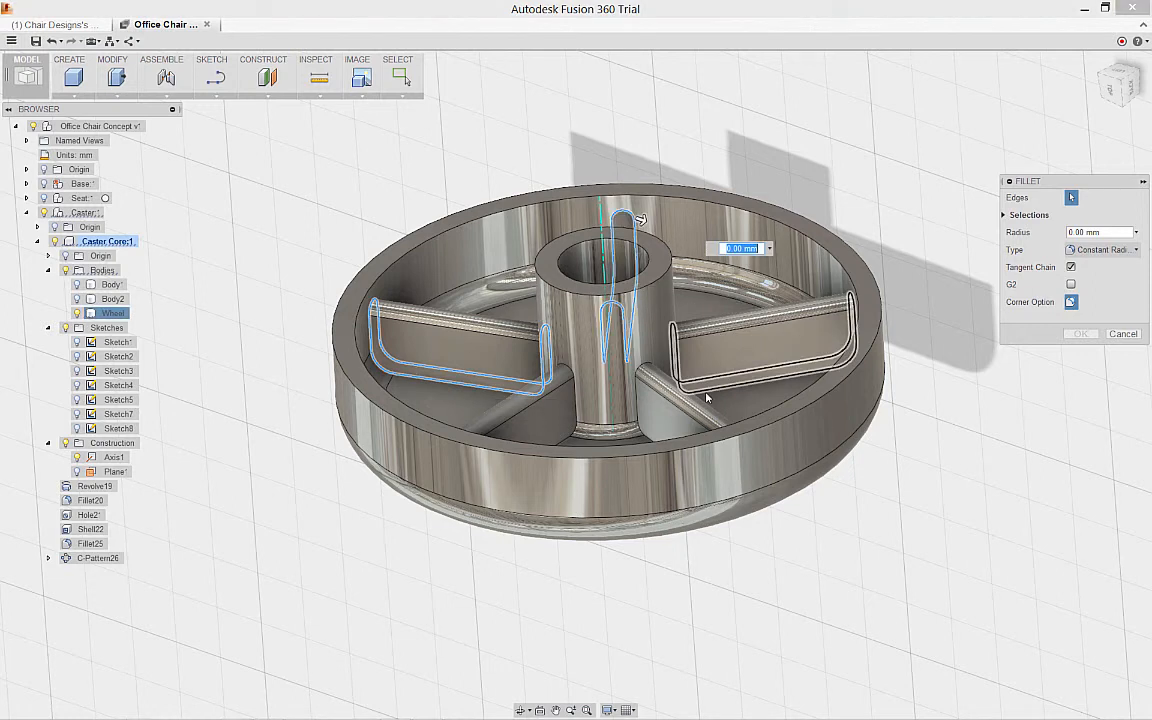
{"action": "left_click", "coordinate": [706, 397]}
{"action": "left_click", "coordinate": [632, 384]}
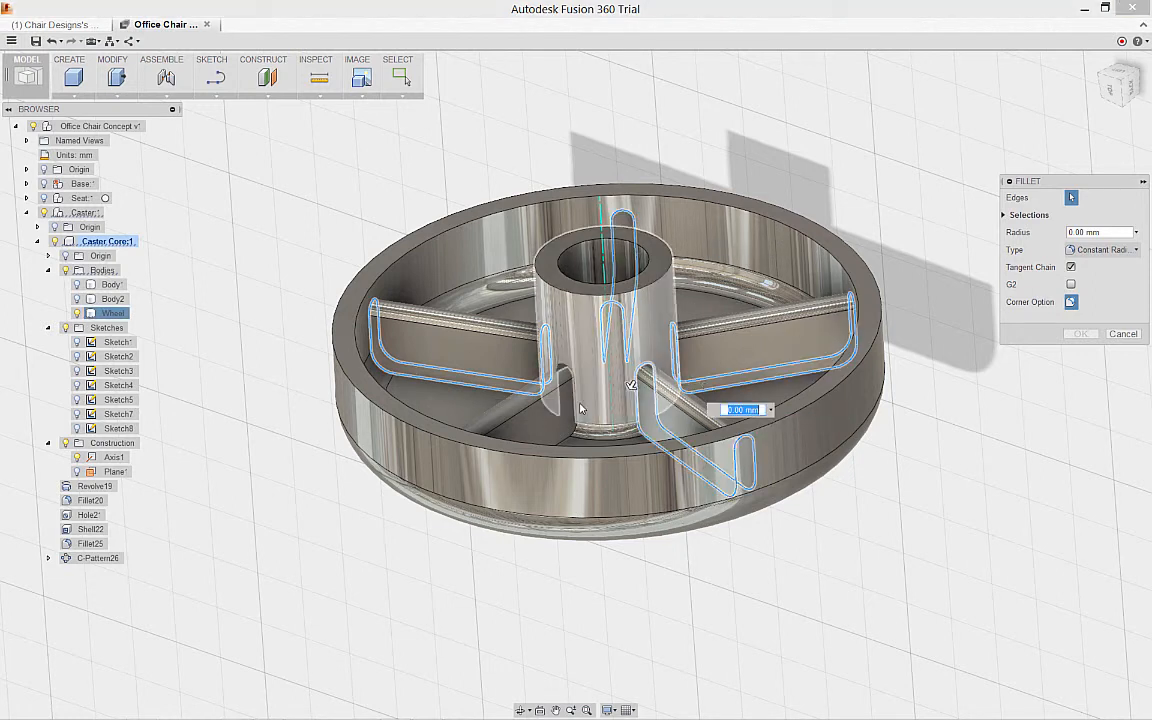
{"action": "left_click", "coordinate": [579, 409]}
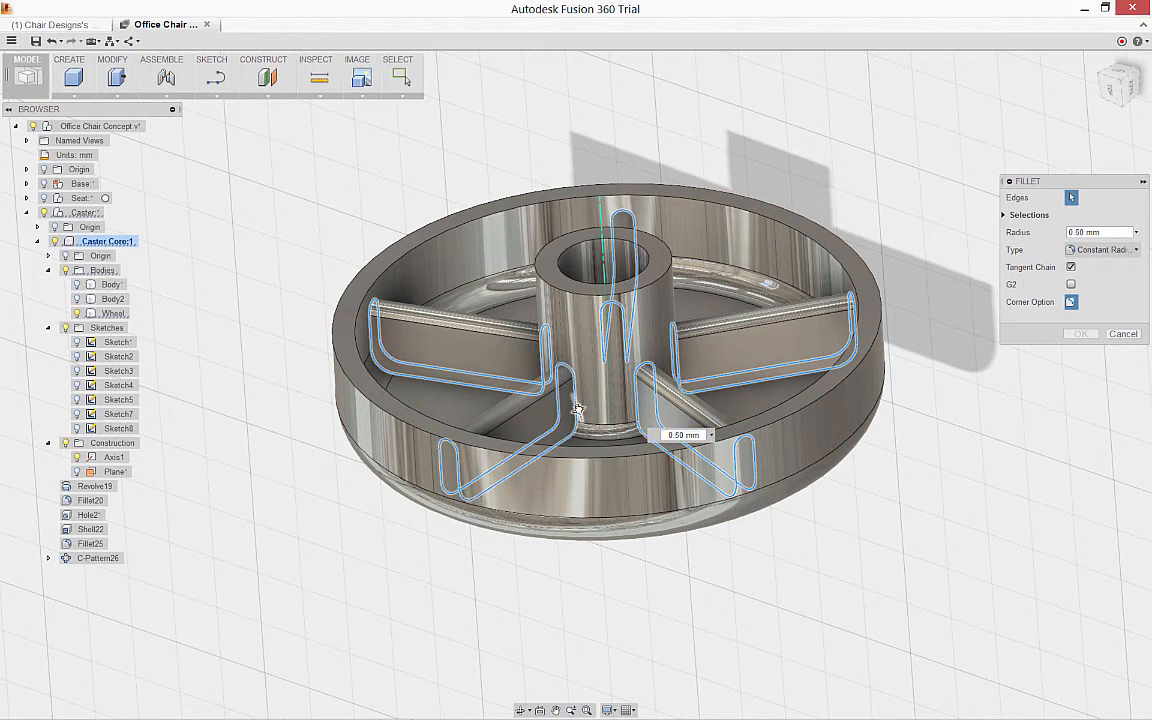
{"action": "left_click_drag", "start_coordinate": [576, 406], "coordinate": [530, 465]}
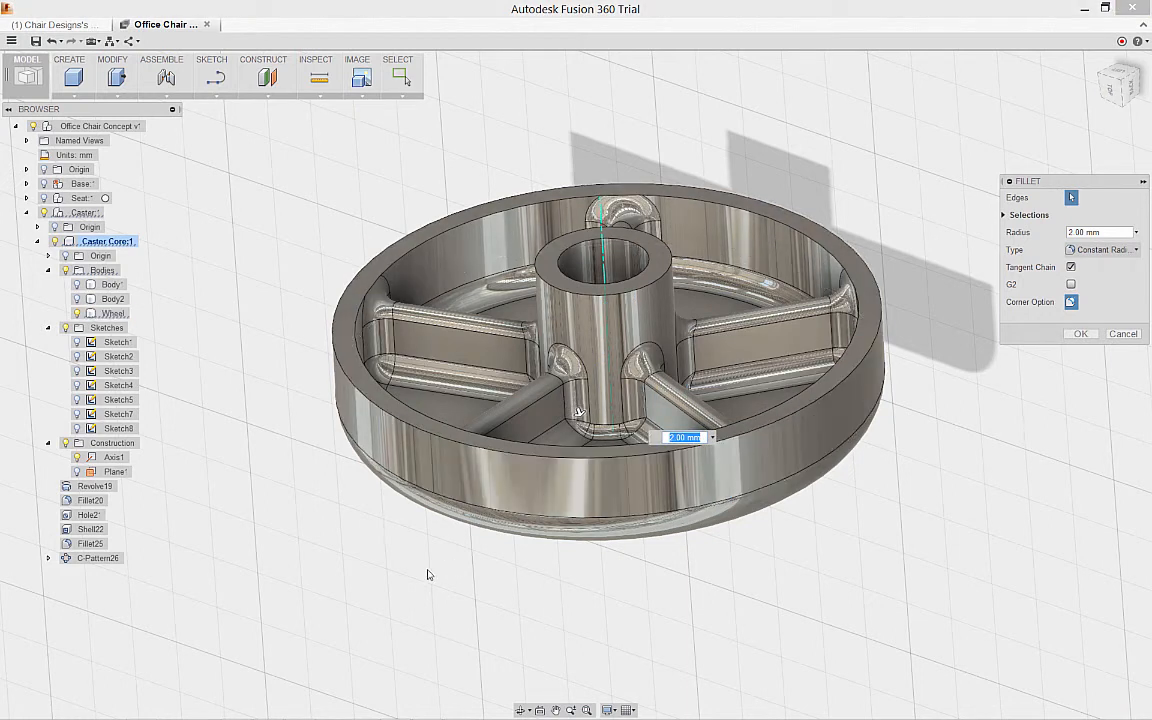
{"action": "right_click", "coordinate": [427, 573]}
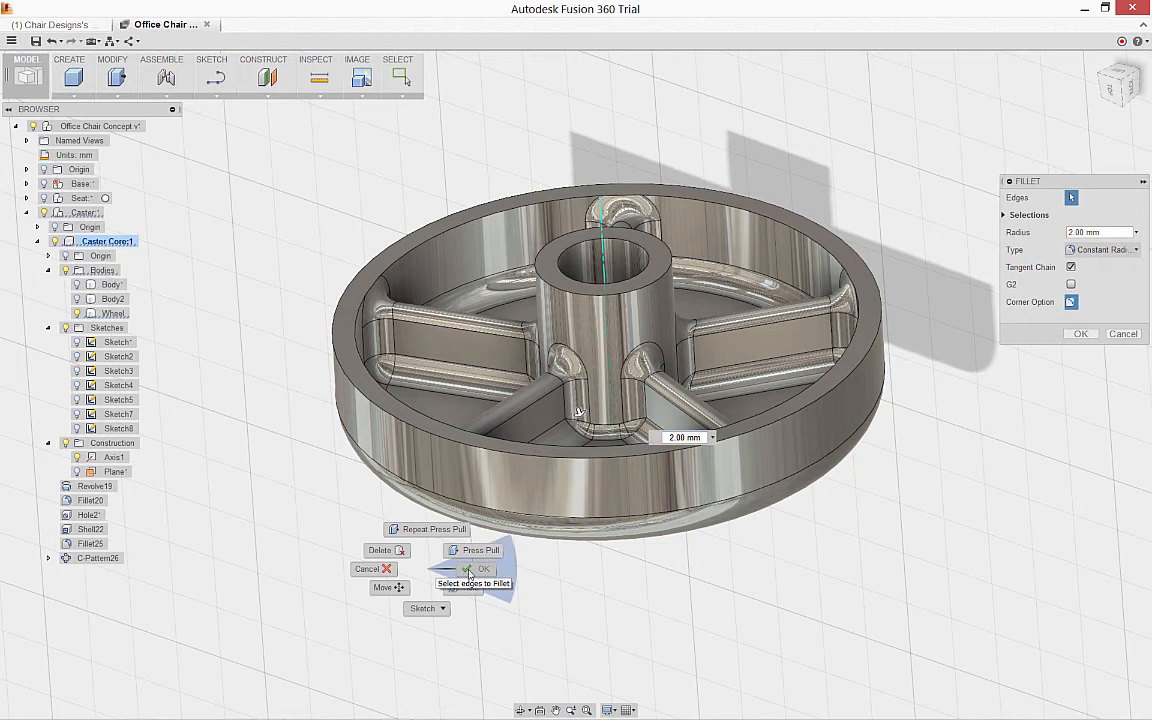
{"action": "left_click", "coordinate": [472, 570]}
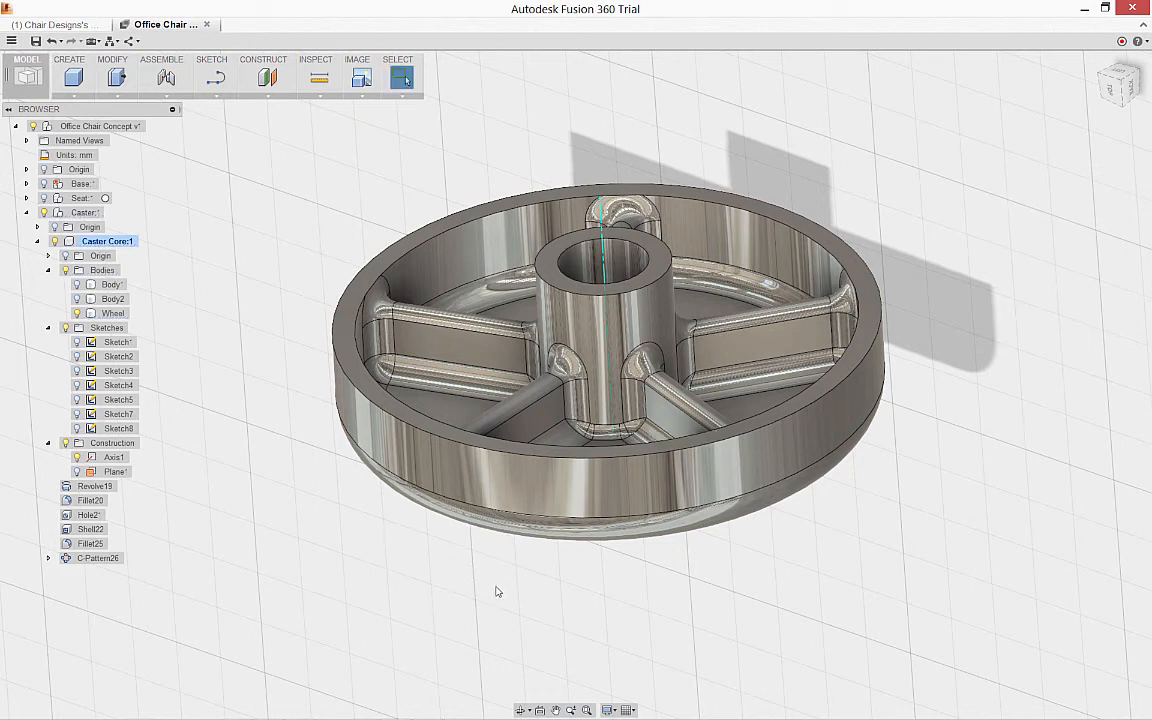
Apply the Plastic - Texture - Random appearance from the textured plastics library to the Wheel body.
{"action": "left_click", "coordinate": [112, 313]}
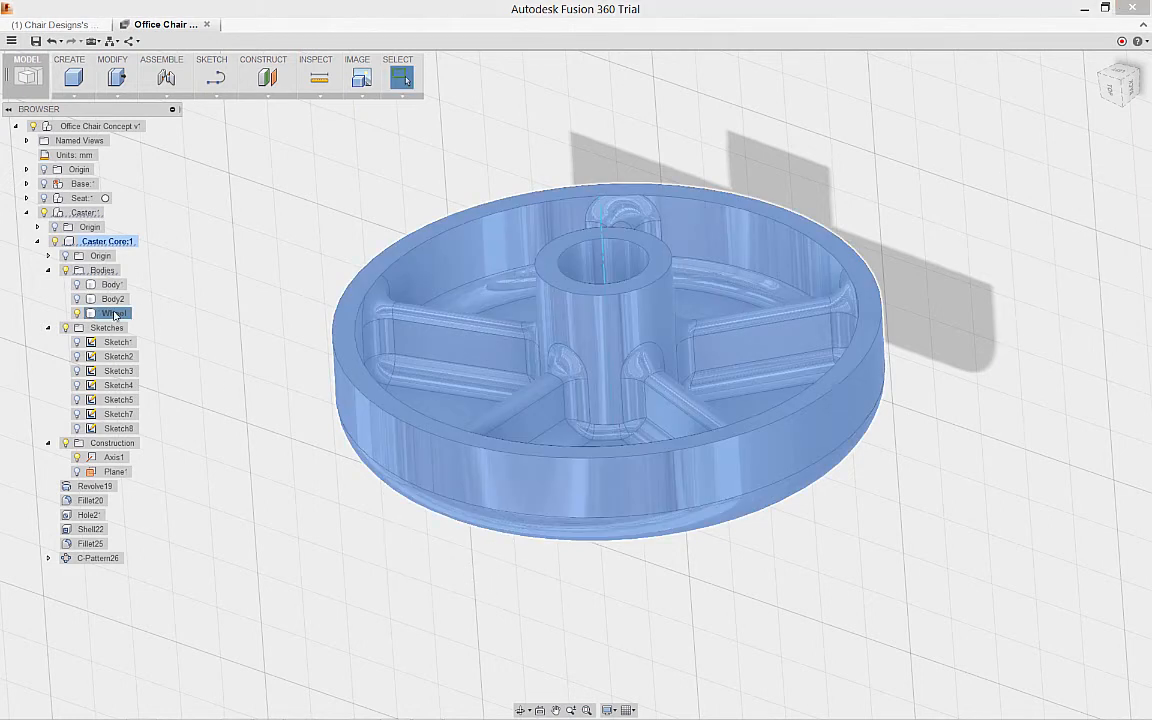
{"action": "right_click", "coordinate": [115, 313]}
{"action": "left_click", "coordinate": [174, 458]}
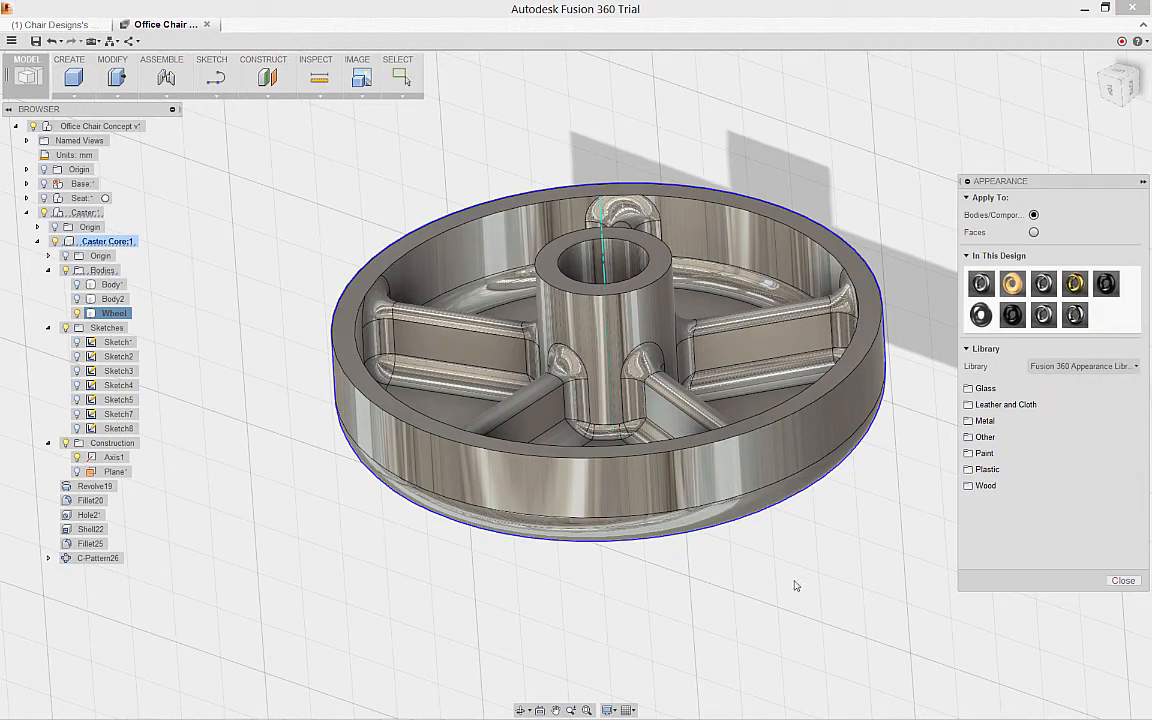
{"action": "left_click", "coordinate": [967, 469]}
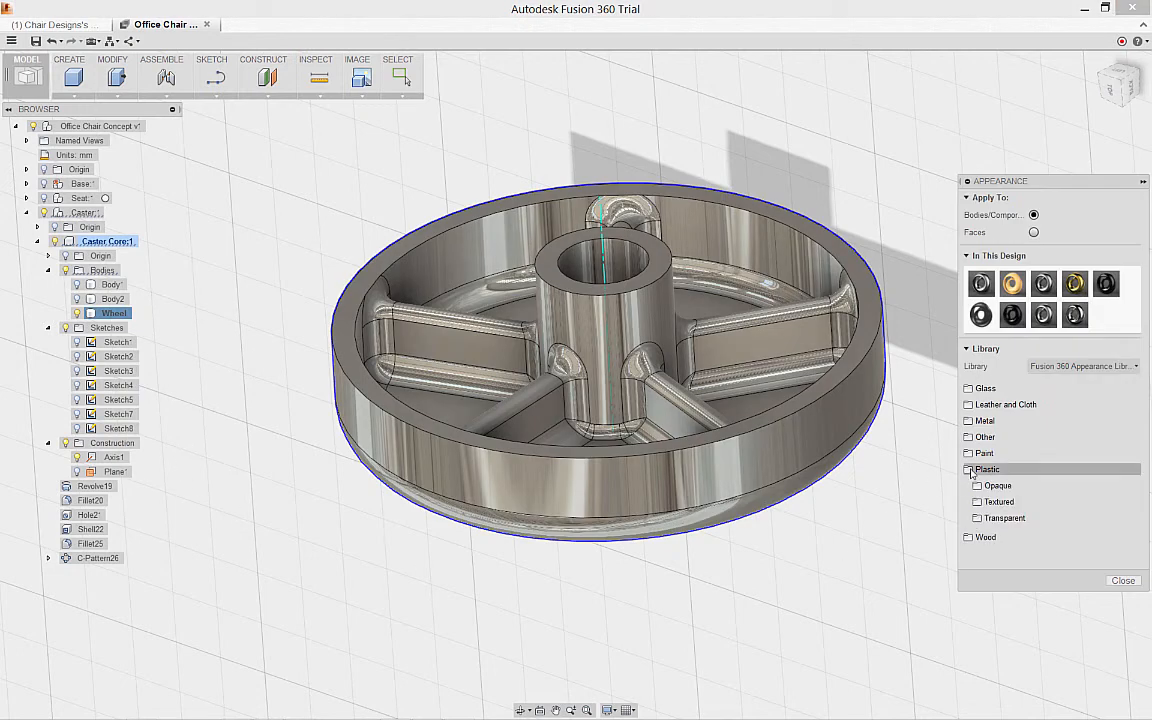
{"action": "left_click", "coordinate": [979, 502]}
{"action": "left_click_drag", "start_coordinate": [998, 526], "coordinate": [818, 429]}
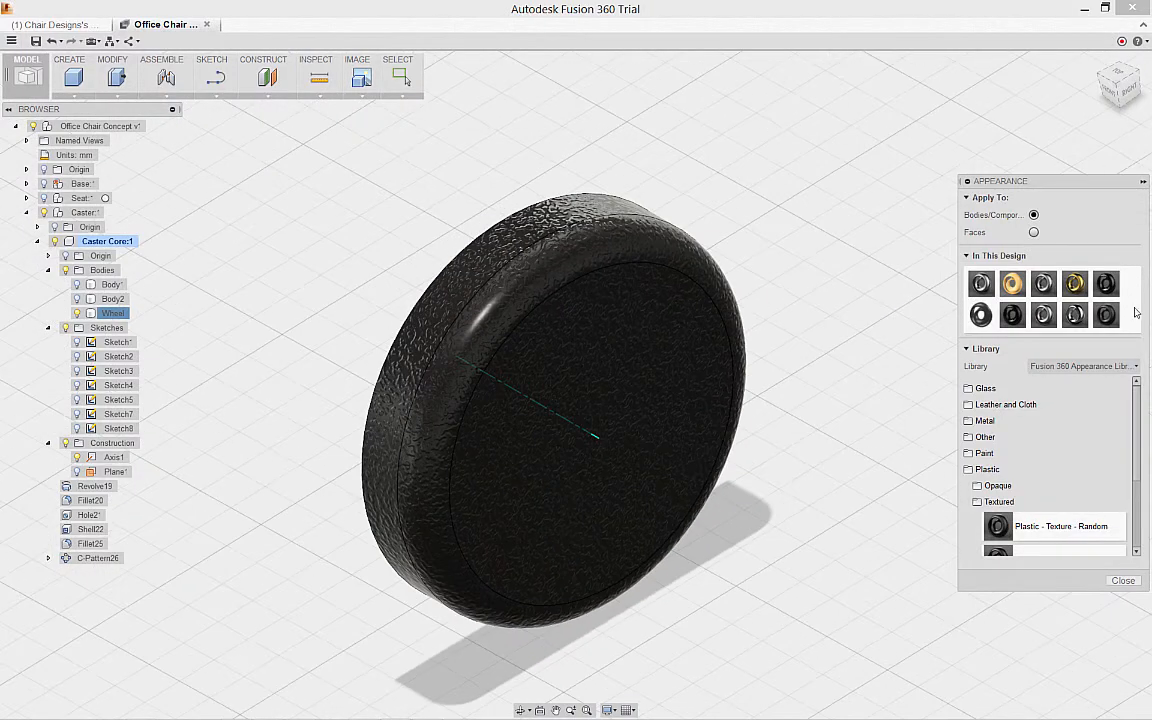
Reduce the scale of the wheel's Plastic - Texture - Random appearance to slightly above 41 for a finer grain.
{"action": "double_click", "coordinate": [1105, 315]}
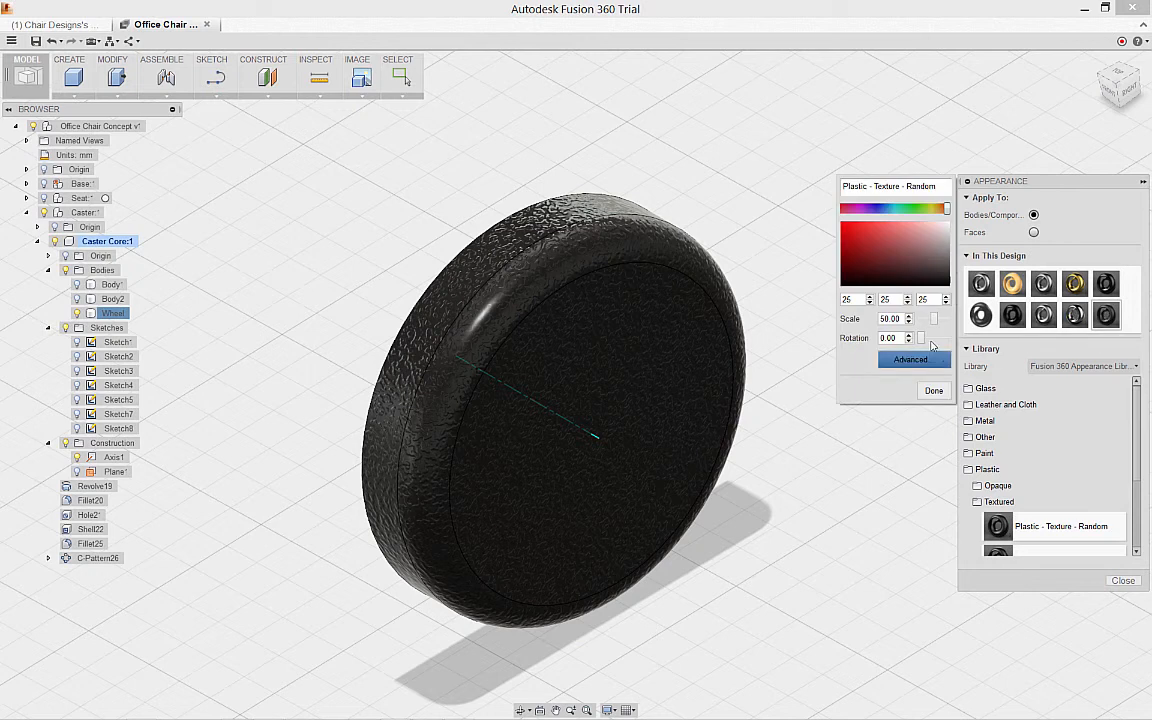
{"action": "left_click_drag", "start_coordinate": [933, 318], "coordinate": [929, 319]}
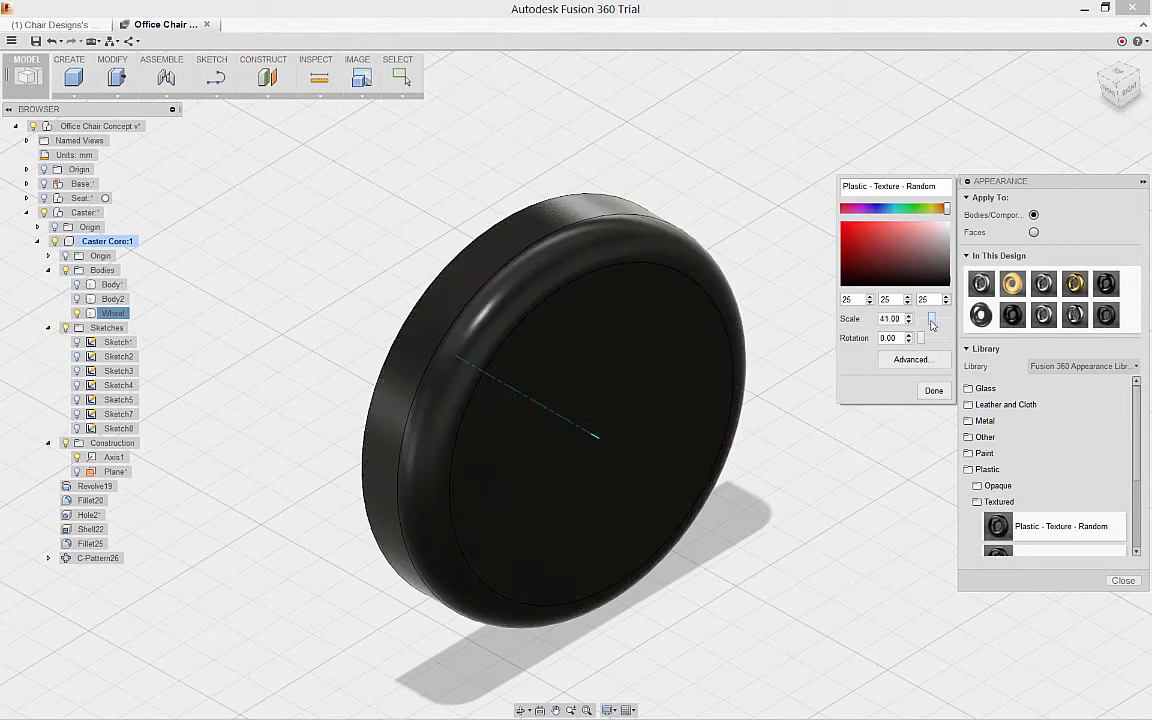
{"action": "left_click", "coordinate": [909, 316]}
{"action": "left_click", "coordinate": [909, 316]}
{"action": "left_click", "coordinate": [878, 391]}
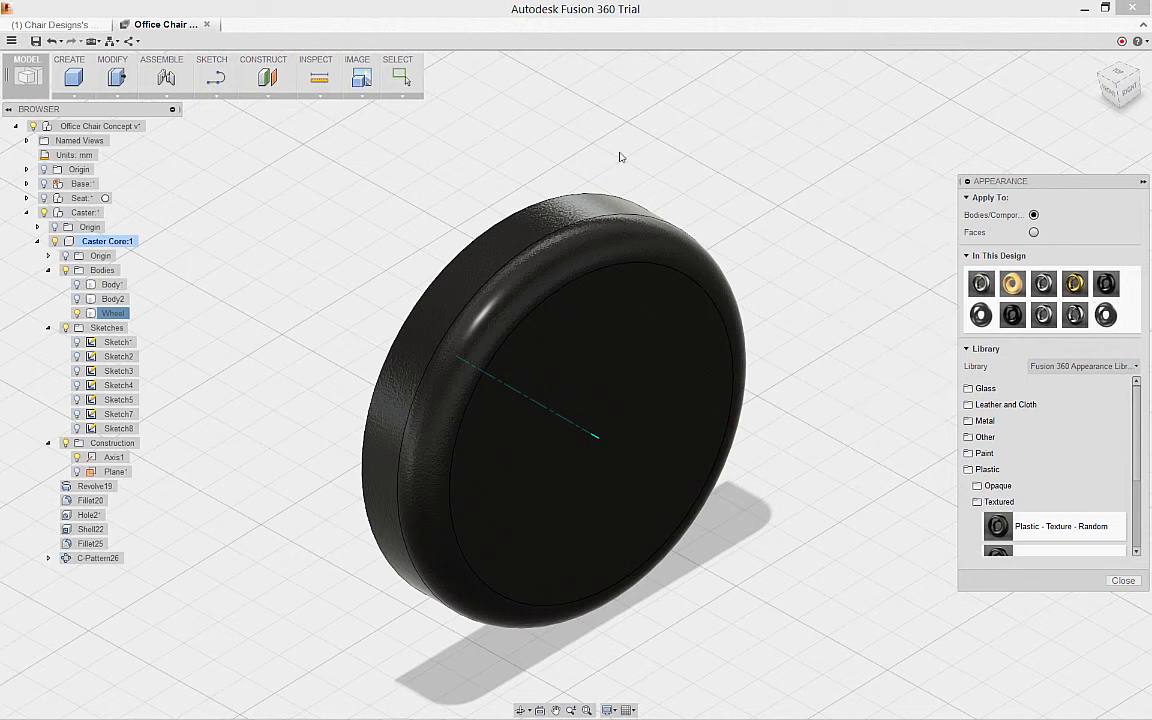
Show the two hidden caster core bodies again together with the wheel.
{"action": "left_click", "coordinate": [76, 285]}
{"action": "left_click", "coordinate": [76, 287]}
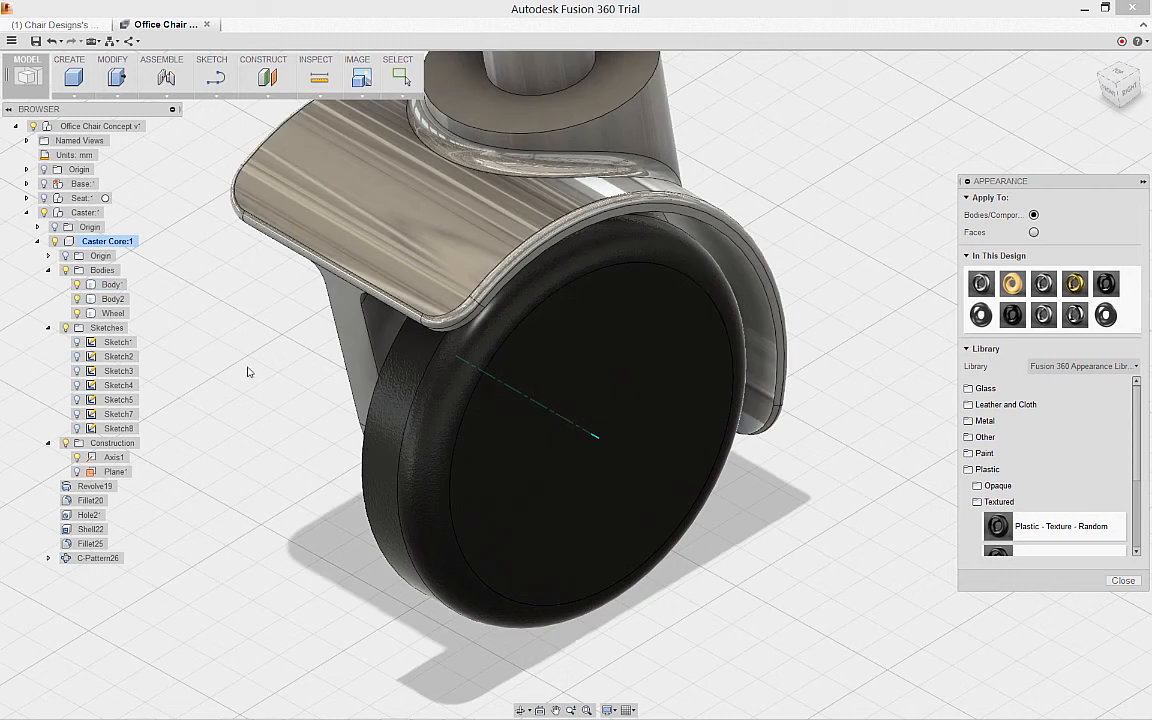
{"action": "middle_click_drag", "start_coordinate": [248, 377], "coordinate": [252, 380]}
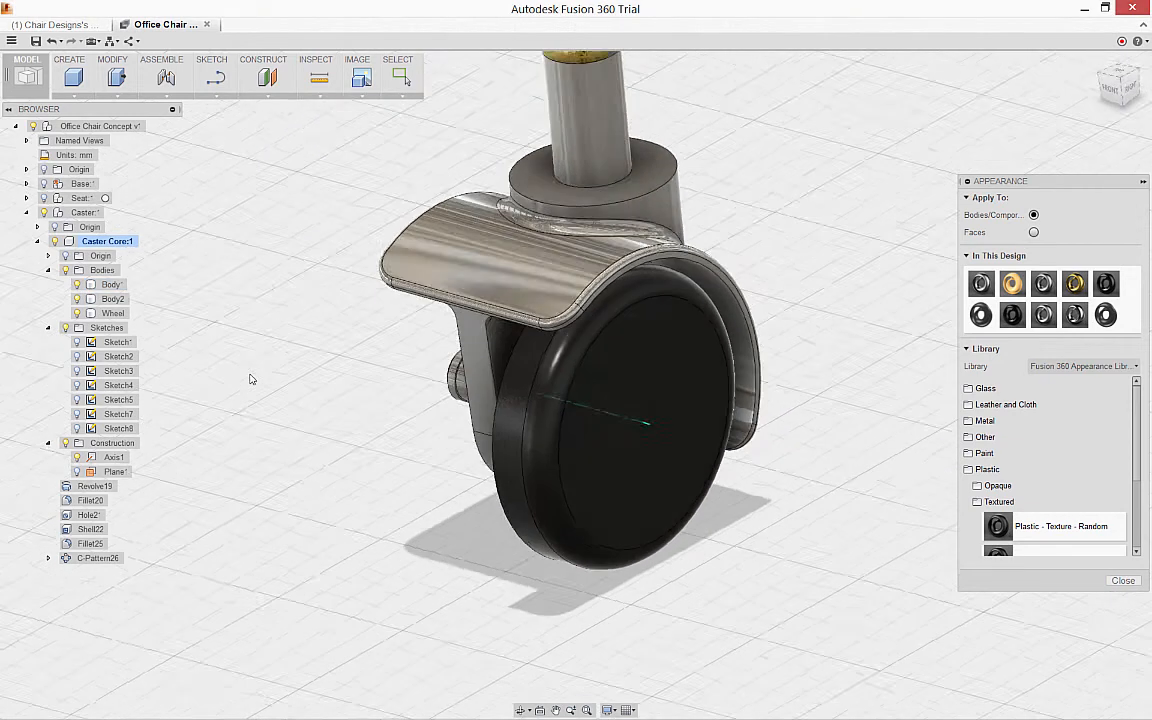